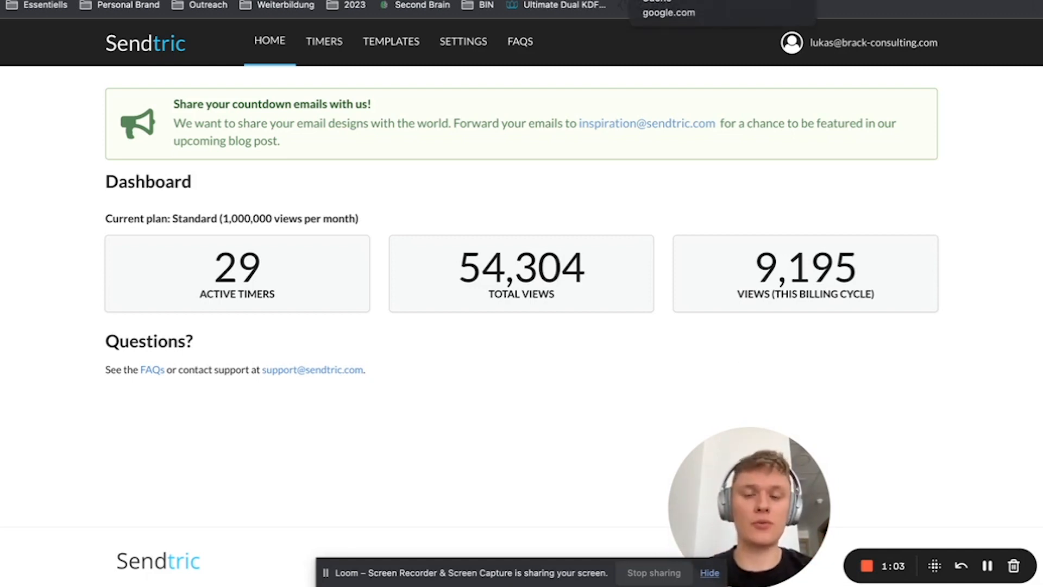
# Look through the Google results for "countdowntimer emails" for email countdown timer tools and return to the Sendtric dashboard
pyautogui.click(674, 0)
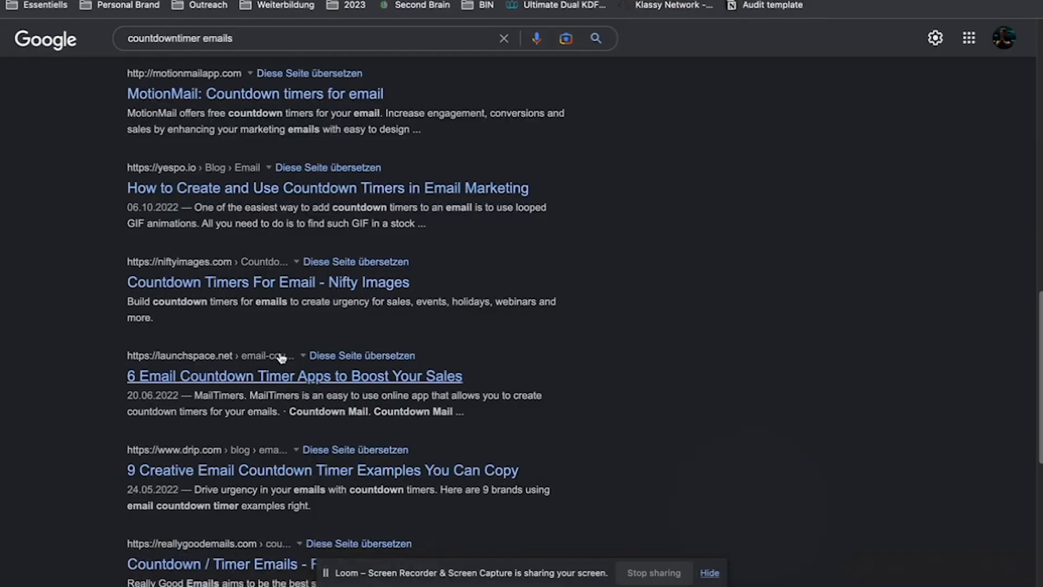
pyautogui.scroll(12, 282, 359)
pyautogui.scroll(2, 188, 188)
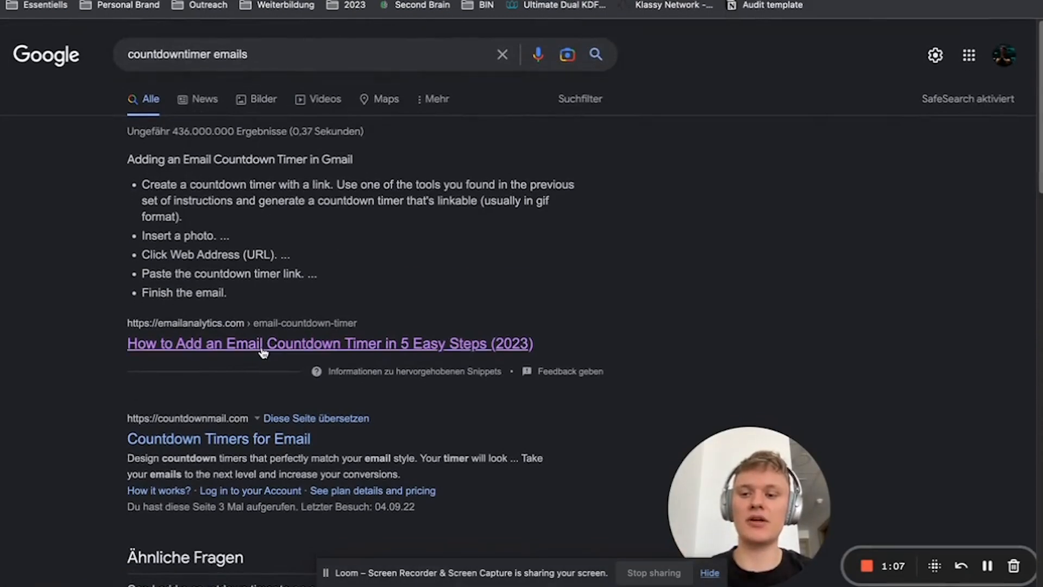
pyautogui.scroll(-2, 263, 352)
pyautogui.scroll(-10, 263, 352)
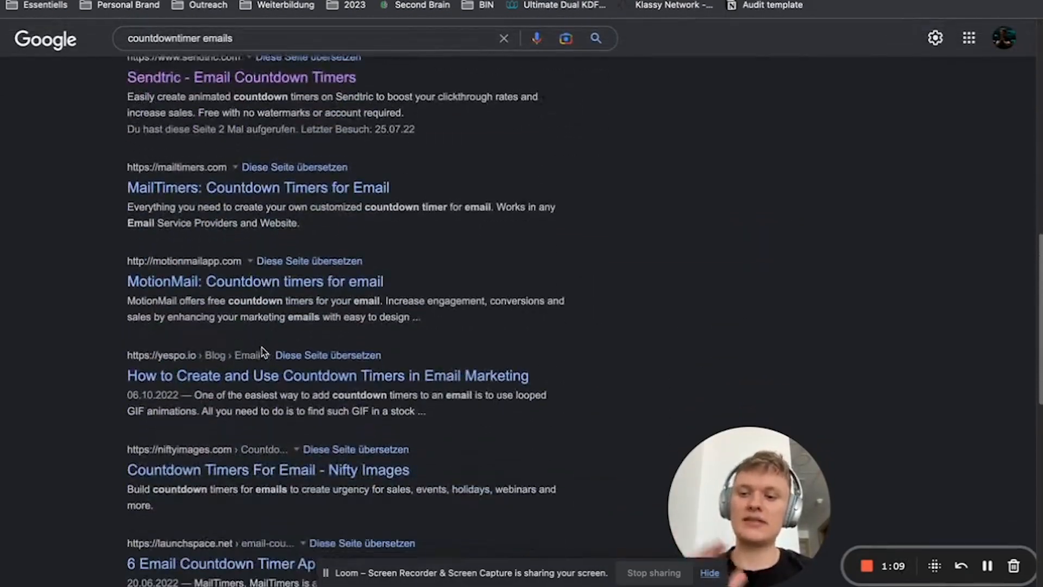
pyautogui.scroll(-5, 263, 352)
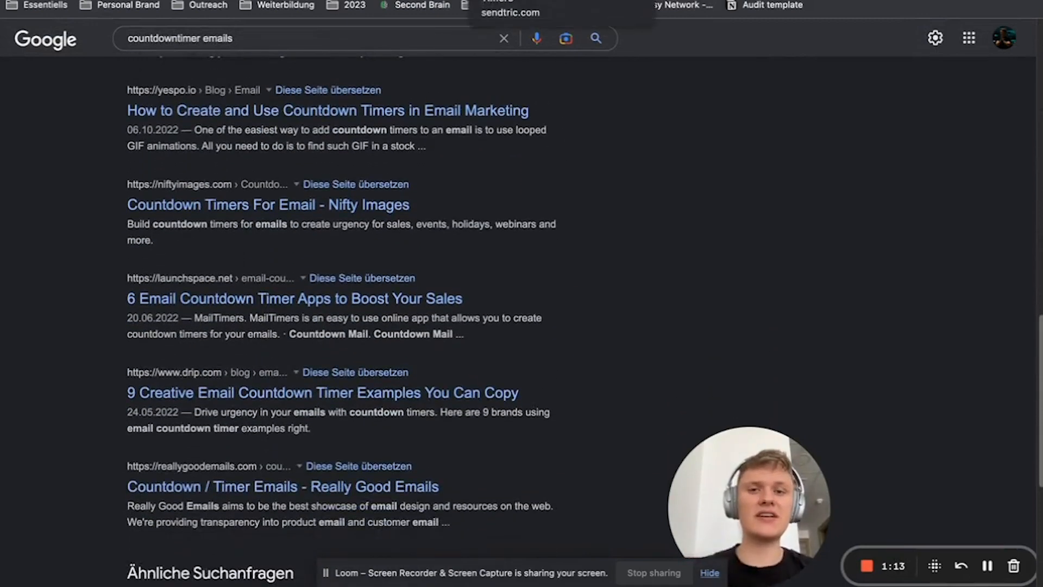
pyautogui.click(526, 2)
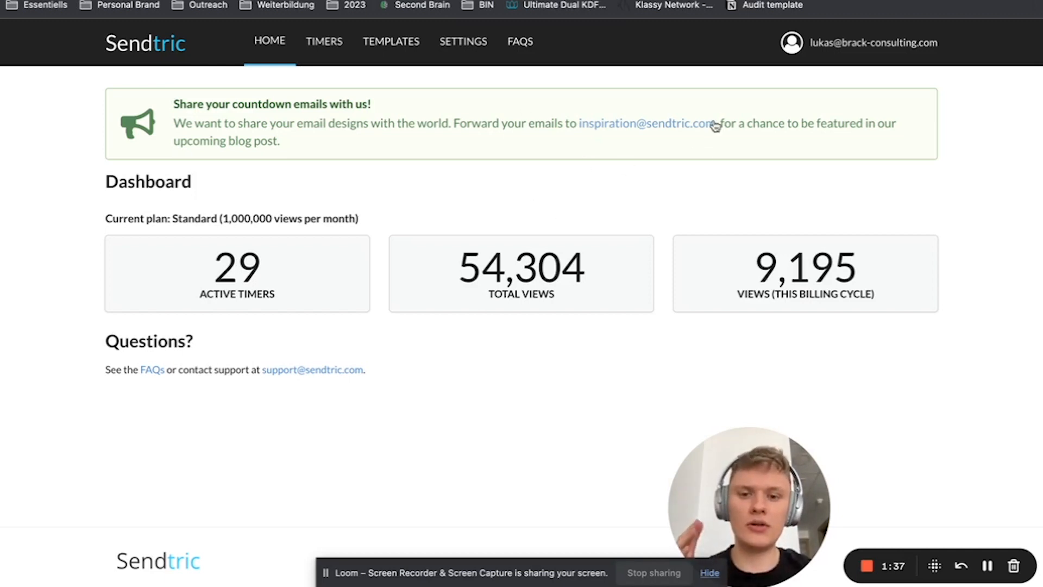
# Create a new Standard timer named Test with the Pacific/Easter (UTC -05:00) time zone
pyautogui.click(330, 69)
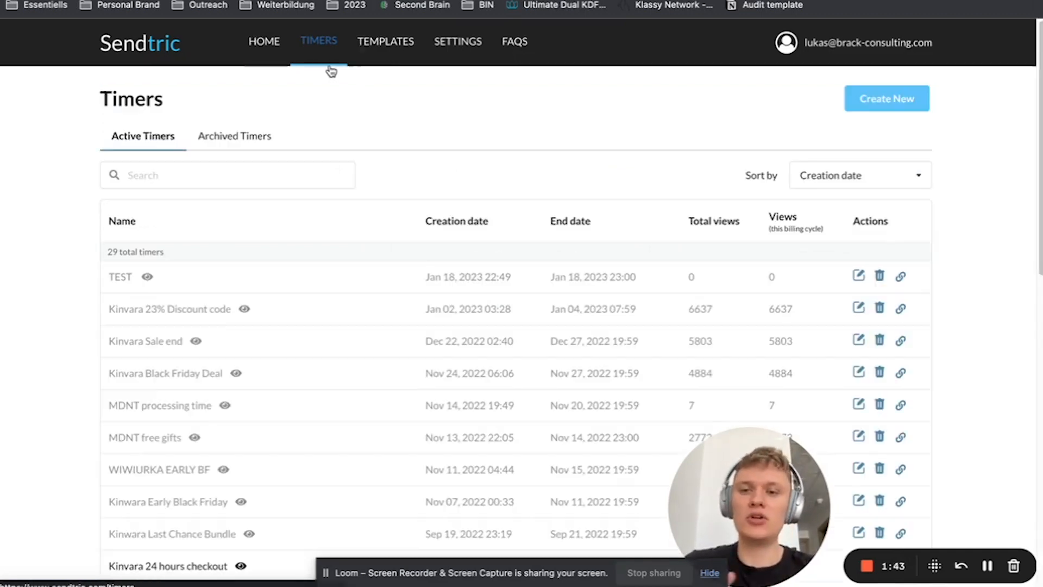
pyautogui.click(882, 111)
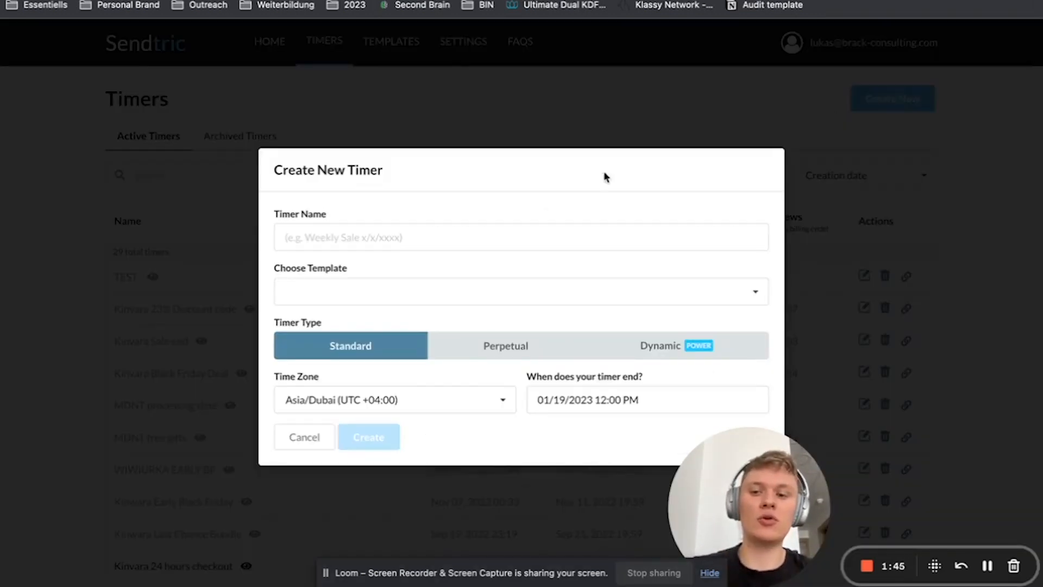
pyautogui.click(426, 226)
pyautogui.write('Test')
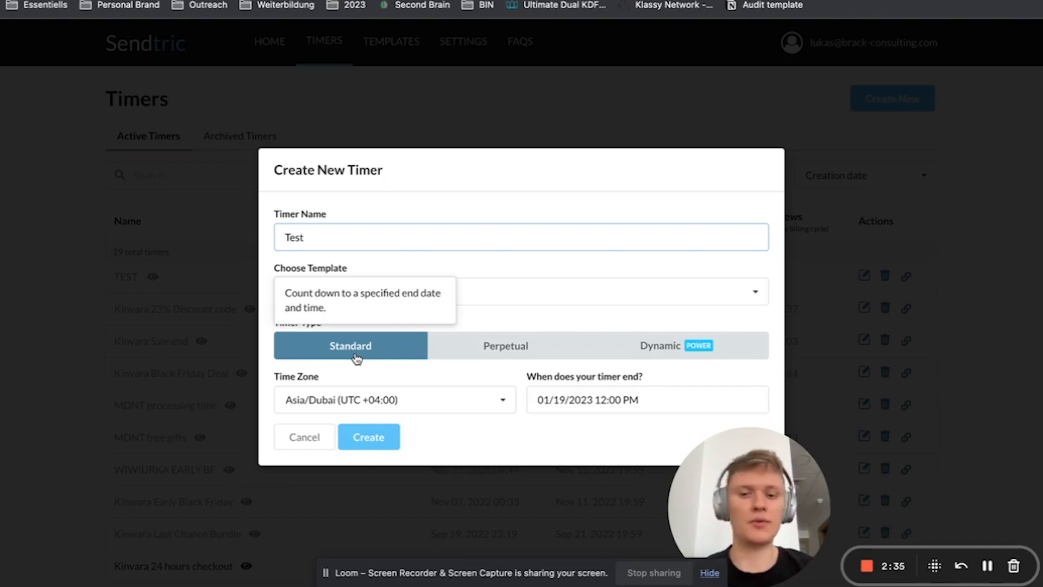
pyautogui.click(342, 399)
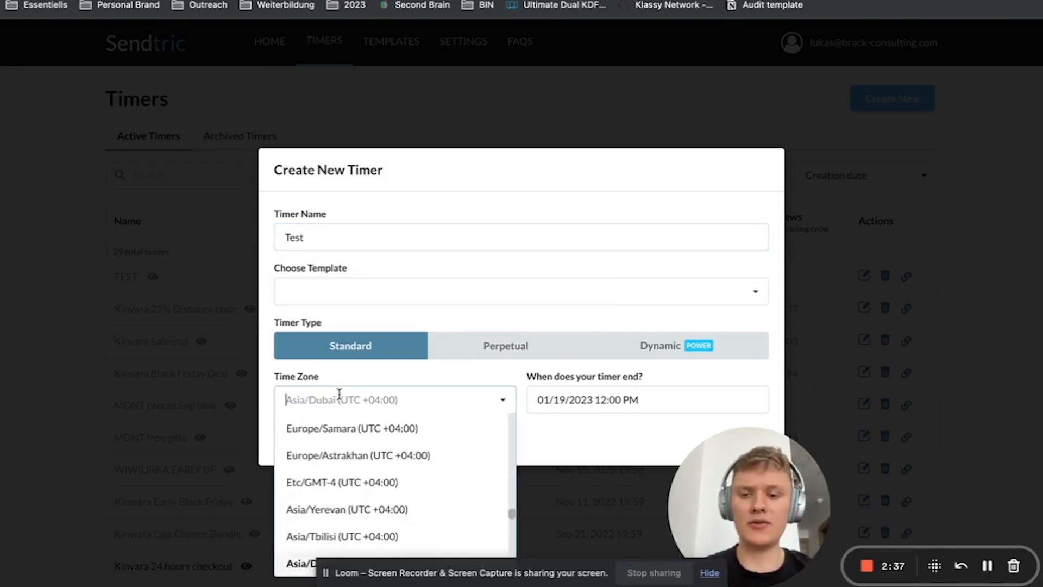
pyautogui.write('easter')
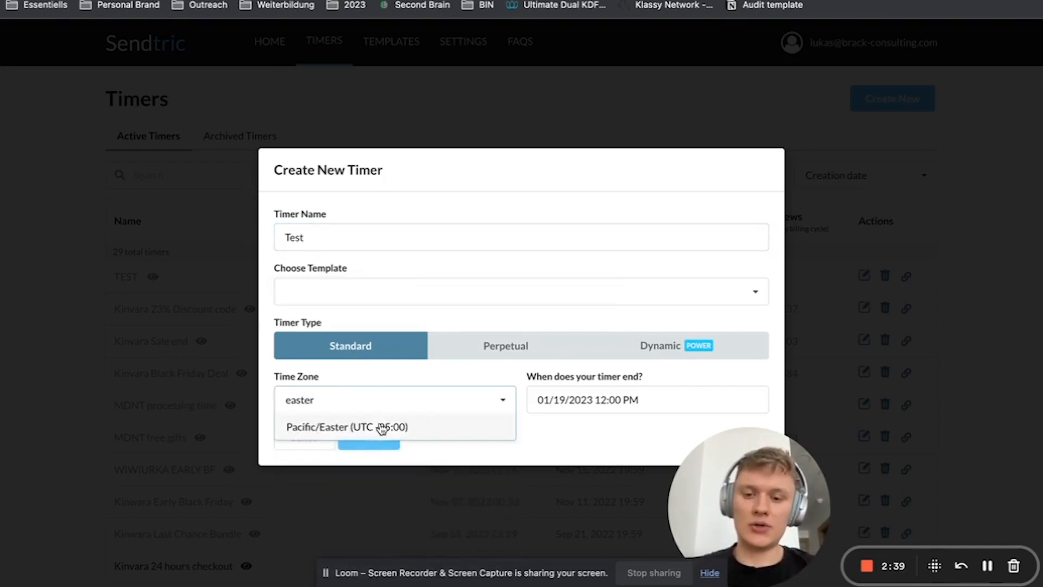
pyautogui.click(380, 429)
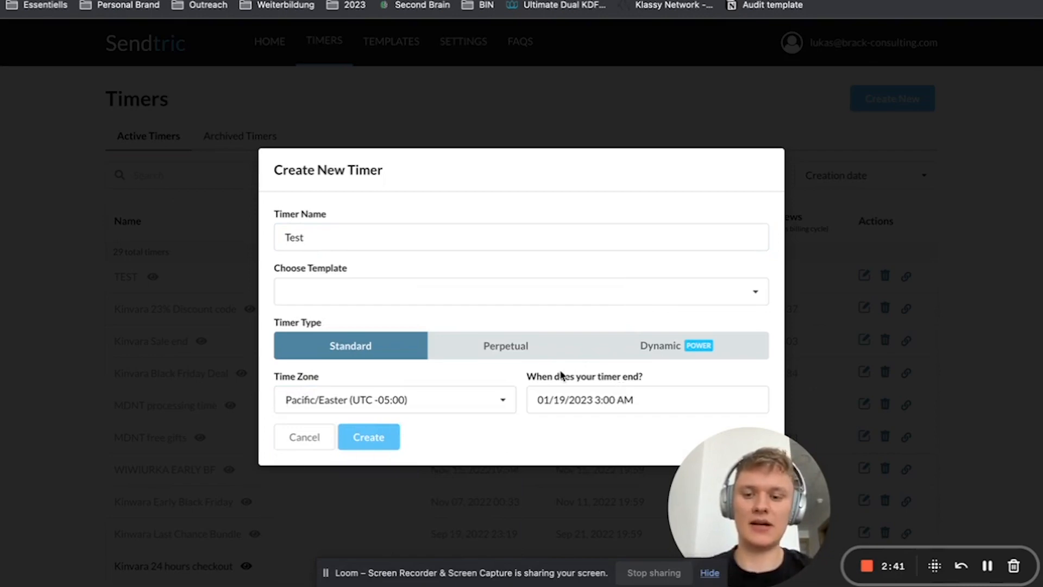
pyautogui.click(389, 438)
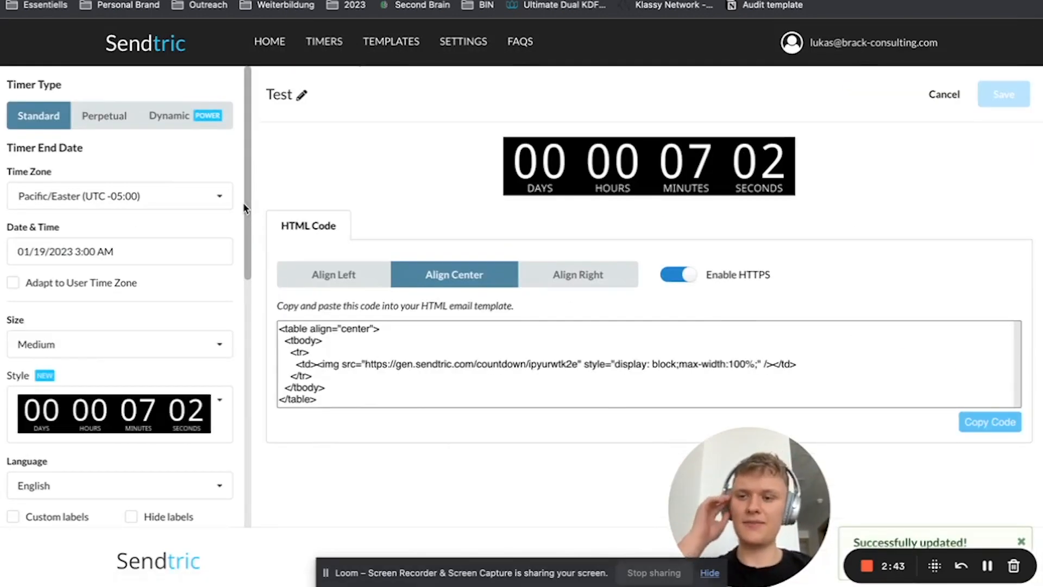
# Set the timer's end date to 01/20/2023 and its end time to 11:55 PM
pyautogui.click(72, 249)
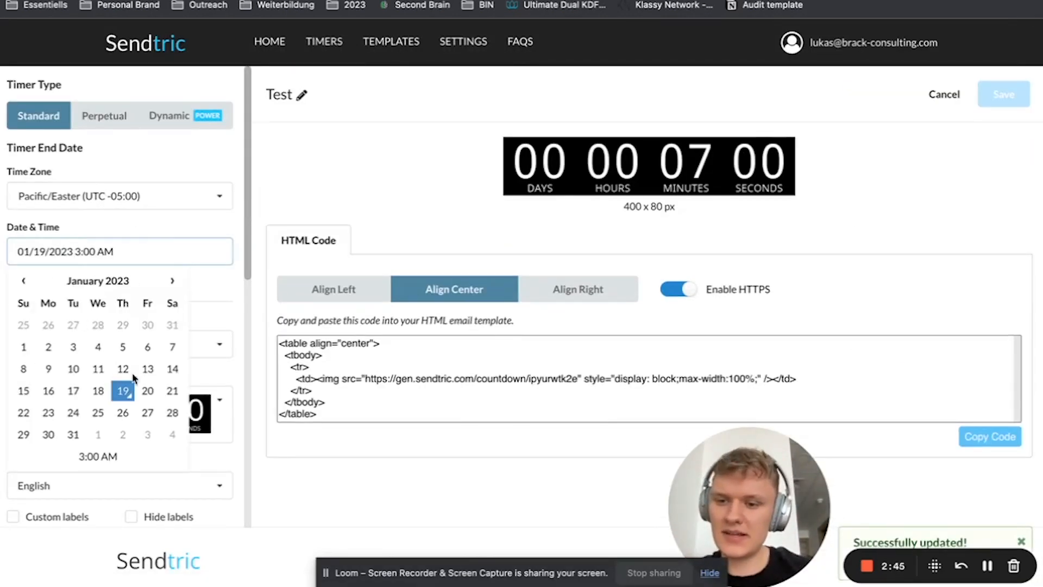
pyautogui.click(148, 391)
pyautogui.click(98, 457)
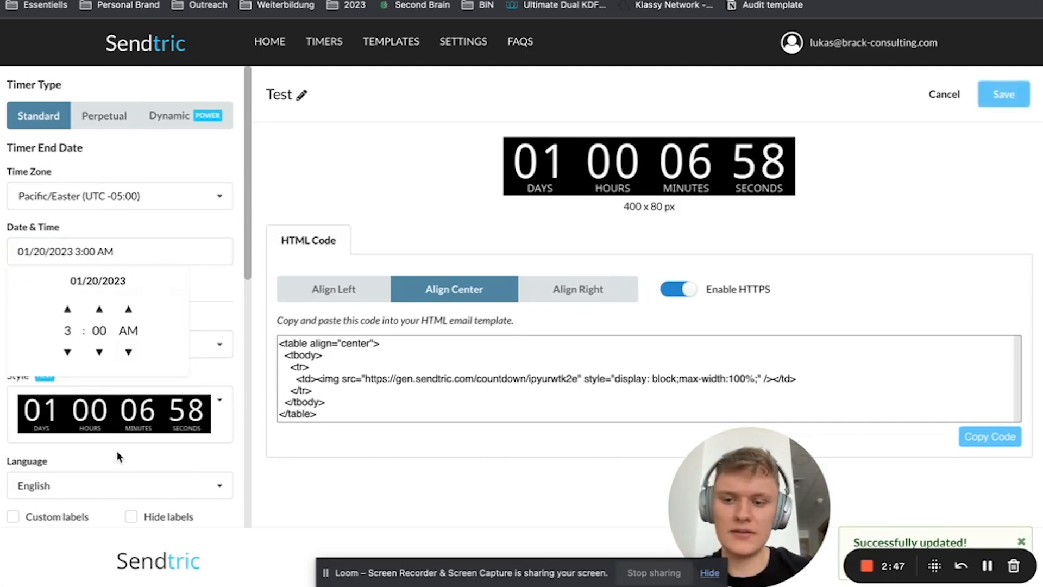
pyautogui.click(68, 352)
pyautogui.click(67, 352)
pyautogui.click(67, 352)
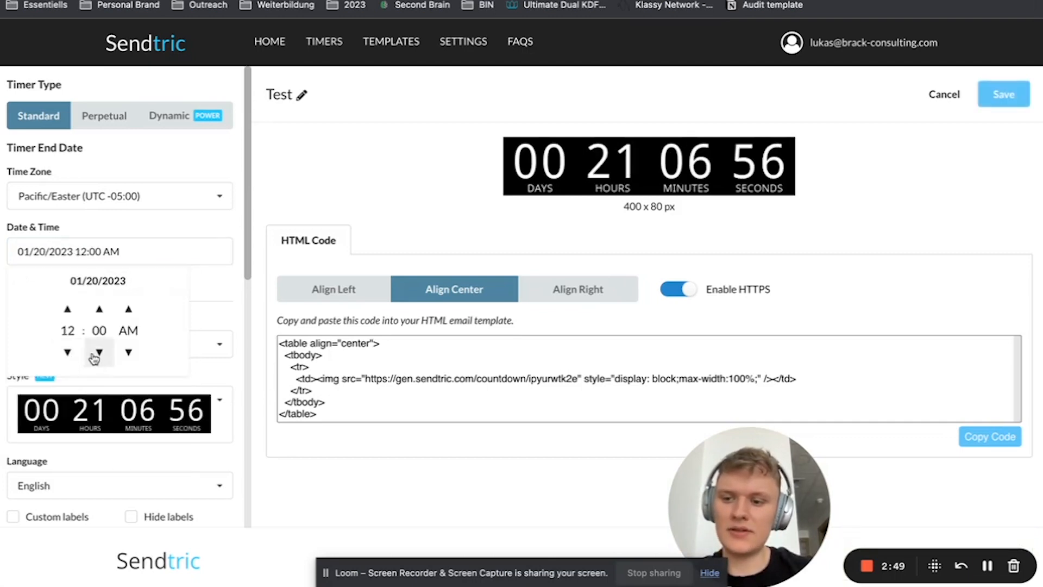
pyautogui.click(67, 352)
pyautogui.click(106, 353)
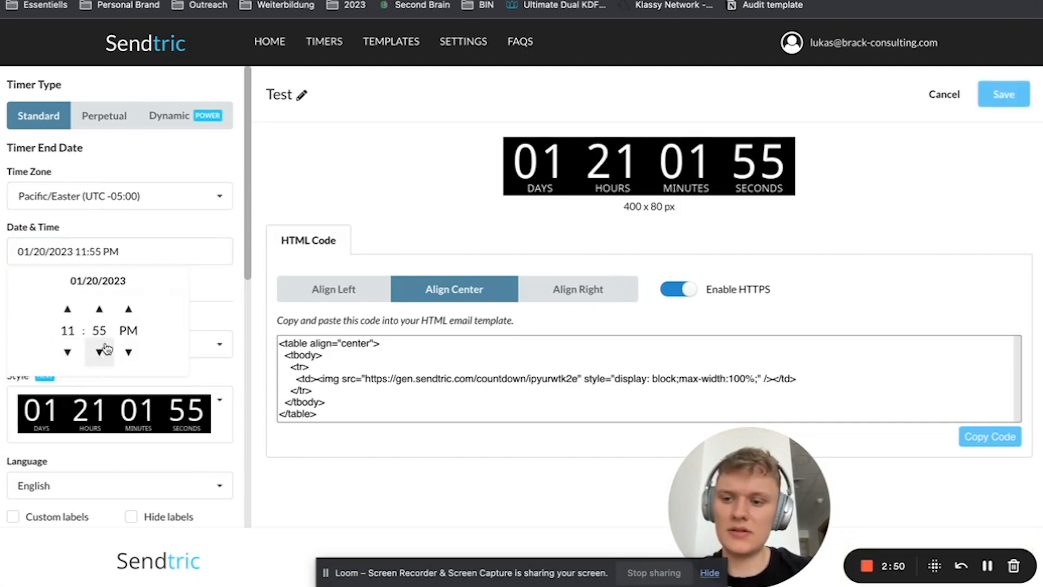
# Change the minutes of the timer's end time to 59
pyautogui.click(95, 251)
pyautogui.press('Right')
pyautogui.press('BackSpace')
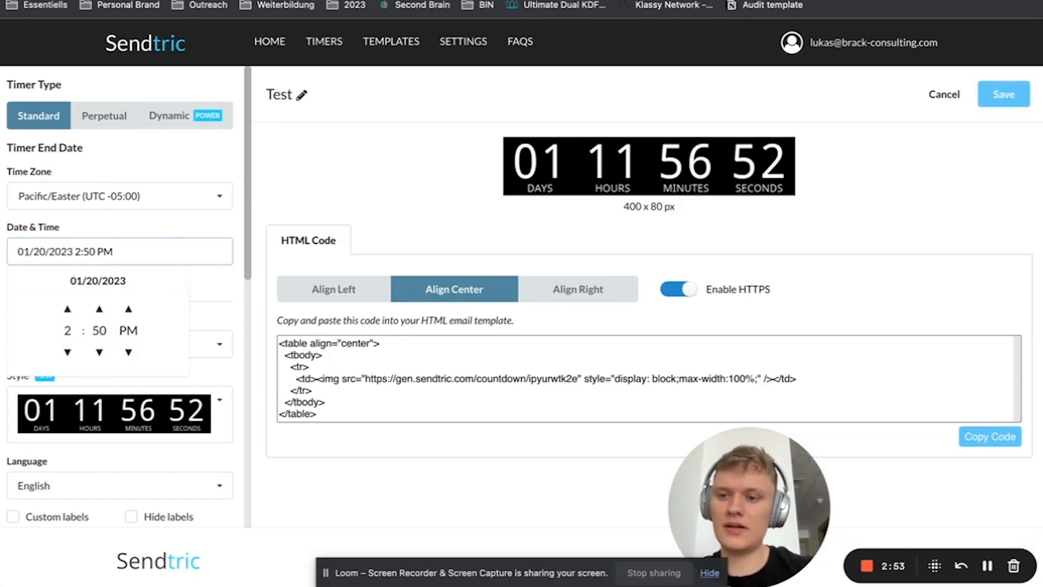
pyautogui.click(96, 251)
pyautogui.press('BackSpace')
pyautogui.write('0')
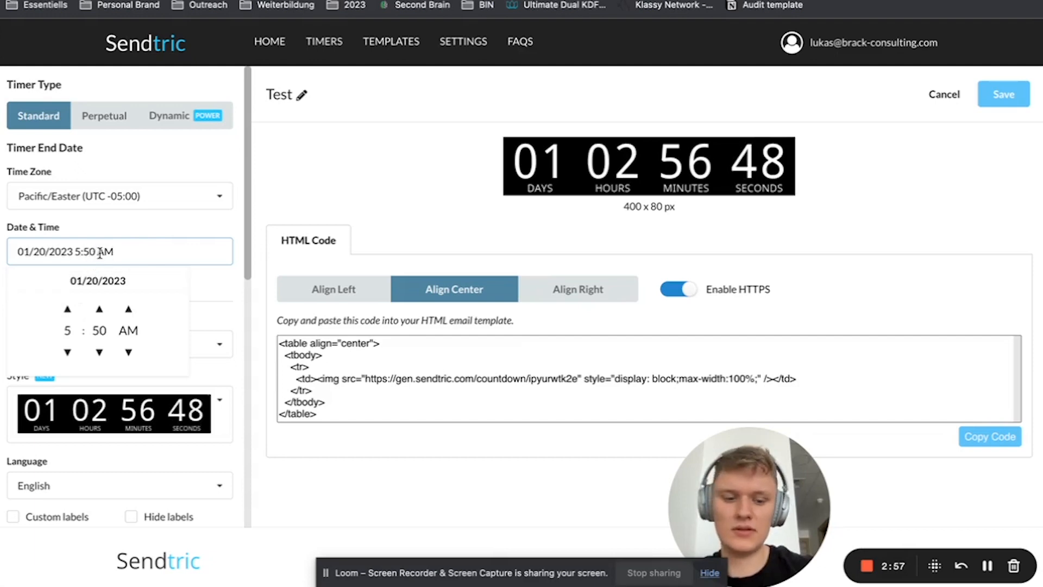
pyautogui.press('BackSpace')
pyautogui.write('9')
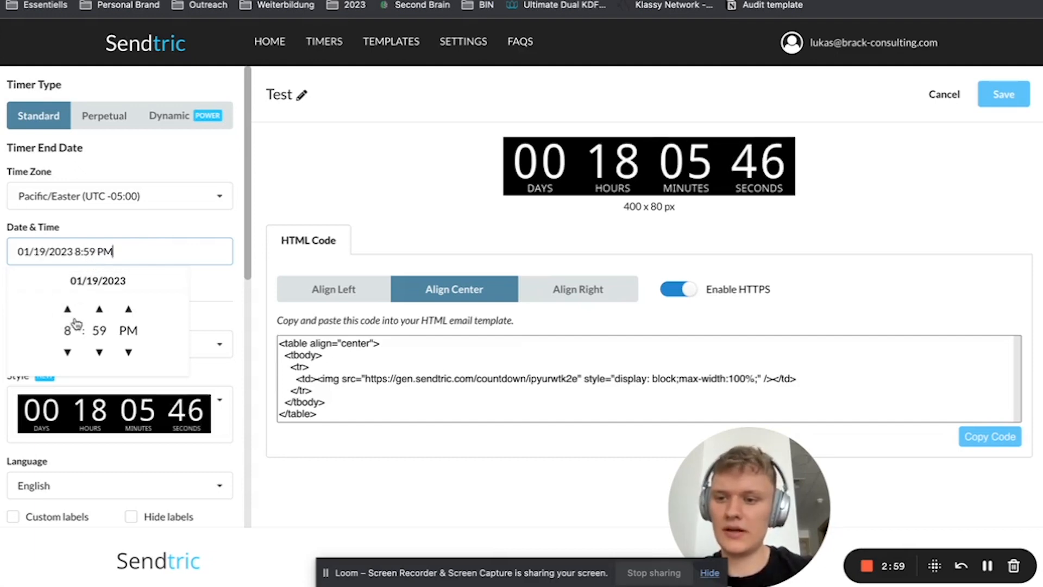
# Set the end time to 11:59 PM and the end date to 01/20/2023
pyautogui.click(69, 311)
pyautogui.click(69, 311)
pyautogui.click(69, 311)
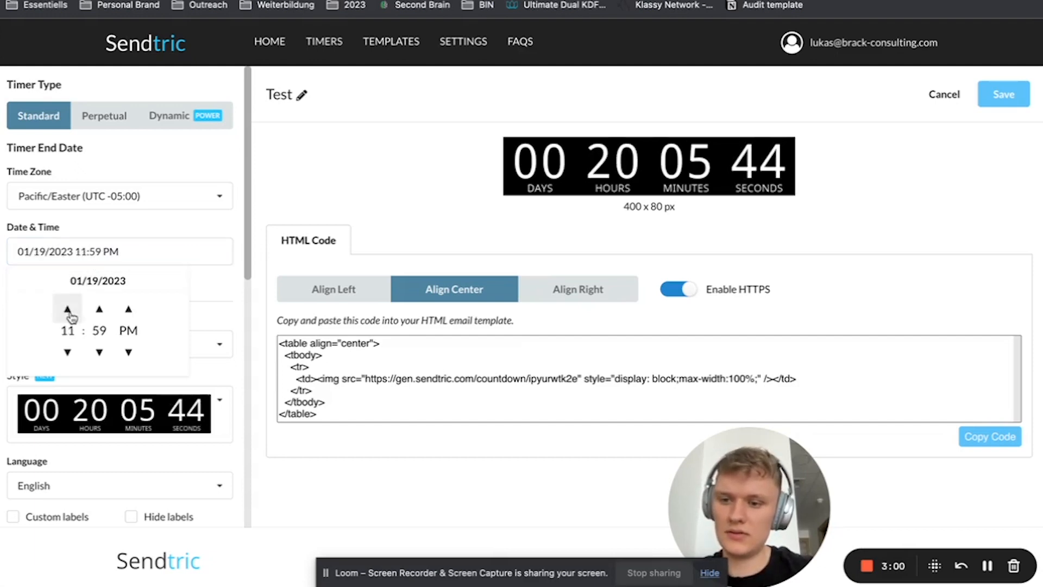
pyautogui.click(82, 281)
pyautogui.click(146, 391)
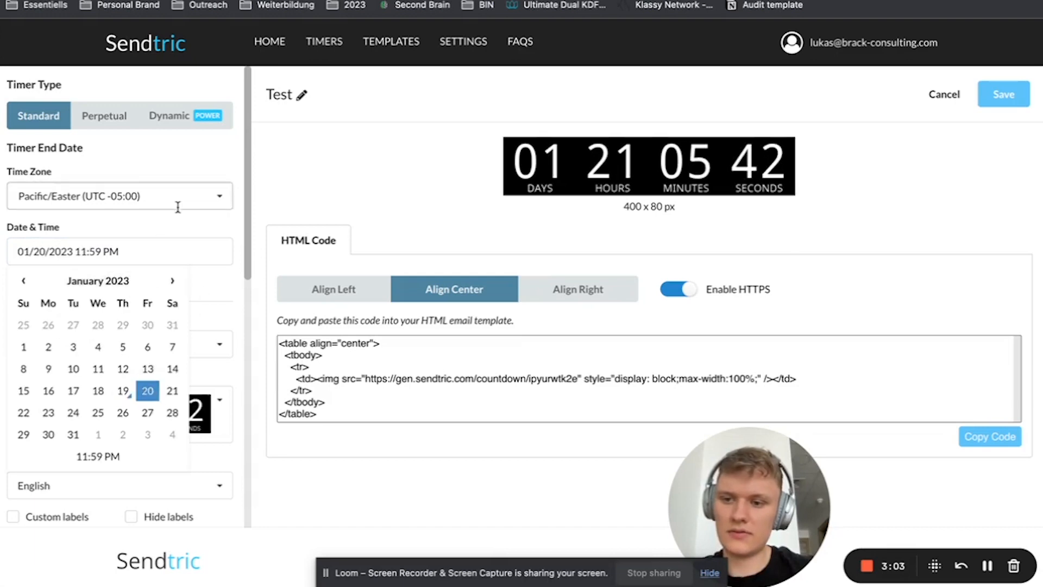
pyautogui.click(174, 223)
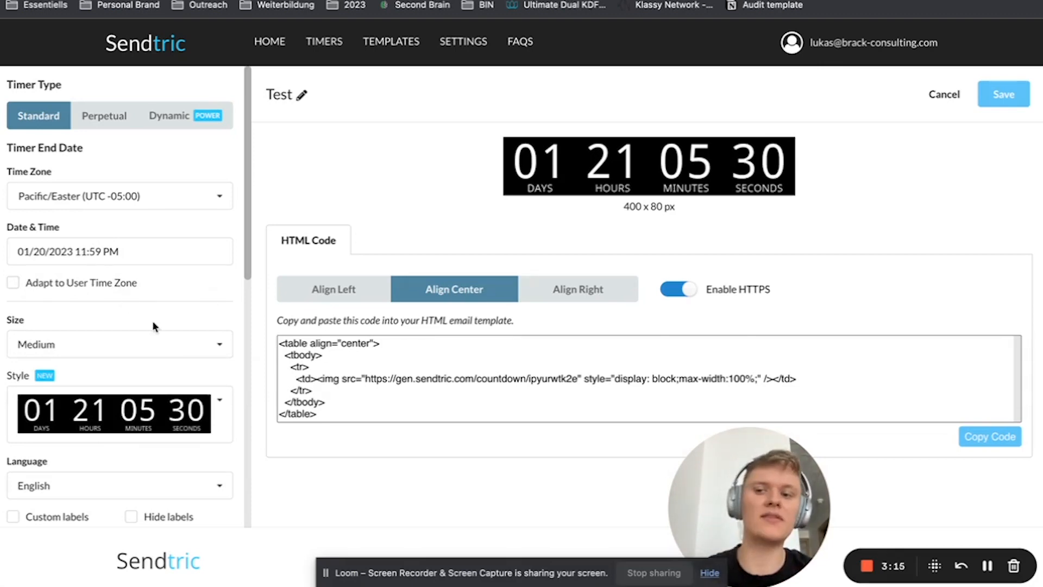
# Review the timer's design settings and set its size to Small
pyautogui.scroll(-10, 154, 324)
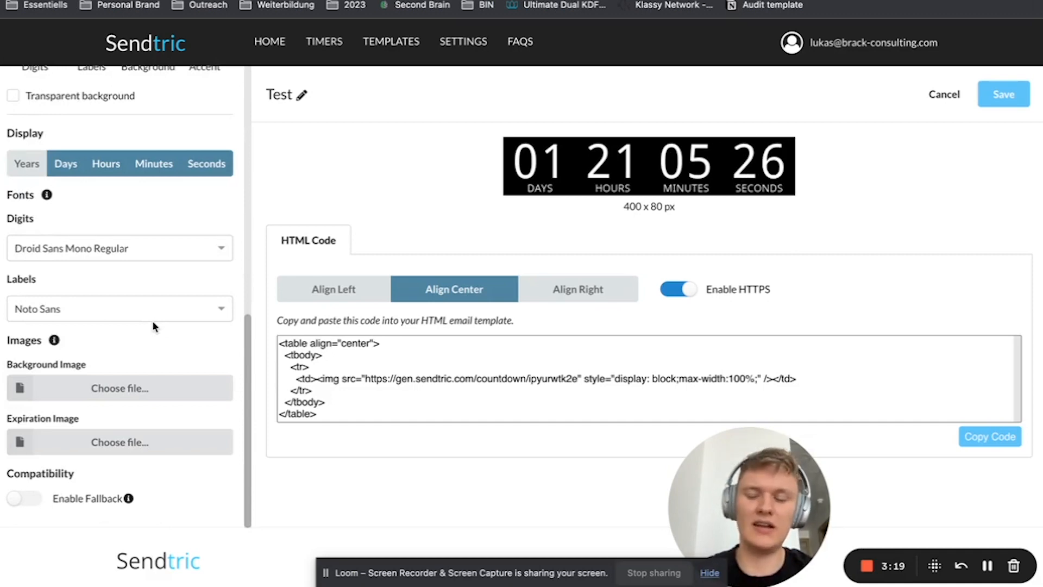
pyautogui.scroll(10, 152, 324)
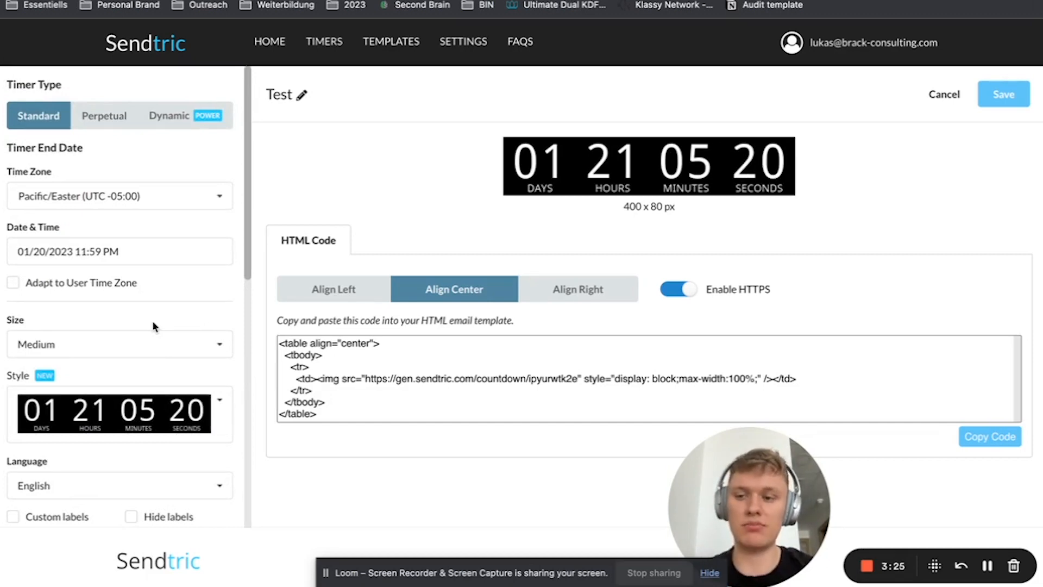
pyautogui.click(70, 348)
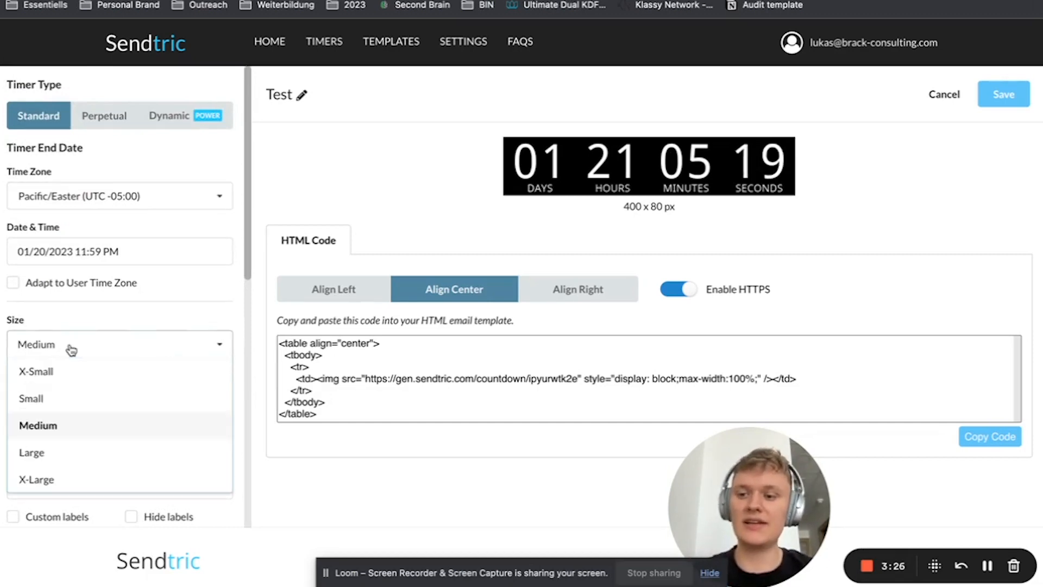
pyautogui.click(38, 403)
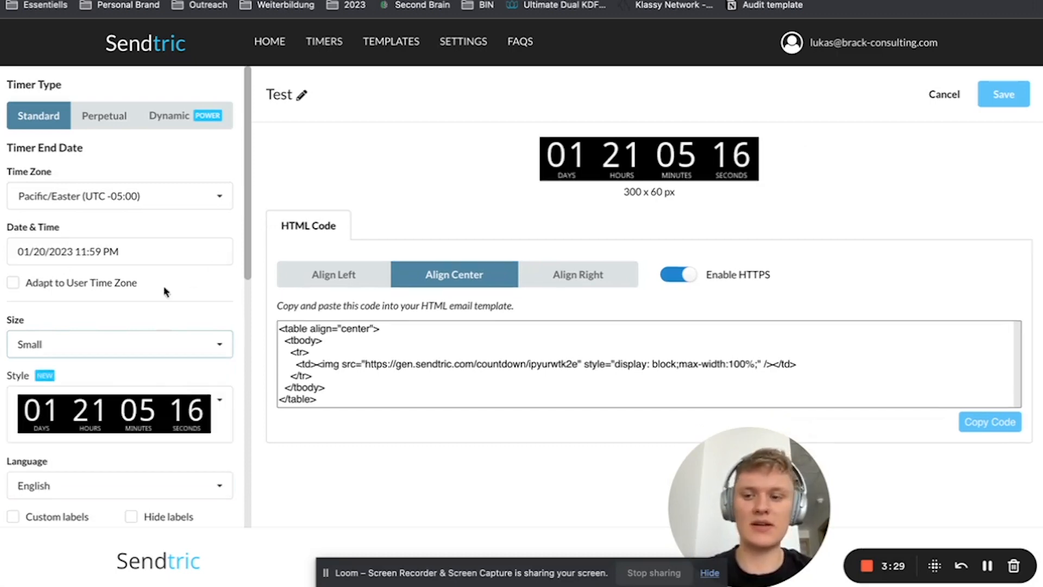
# Try the hidden and custom label options on the timer and turn both off again
pyautogui.scroll(-3, 140, 337)
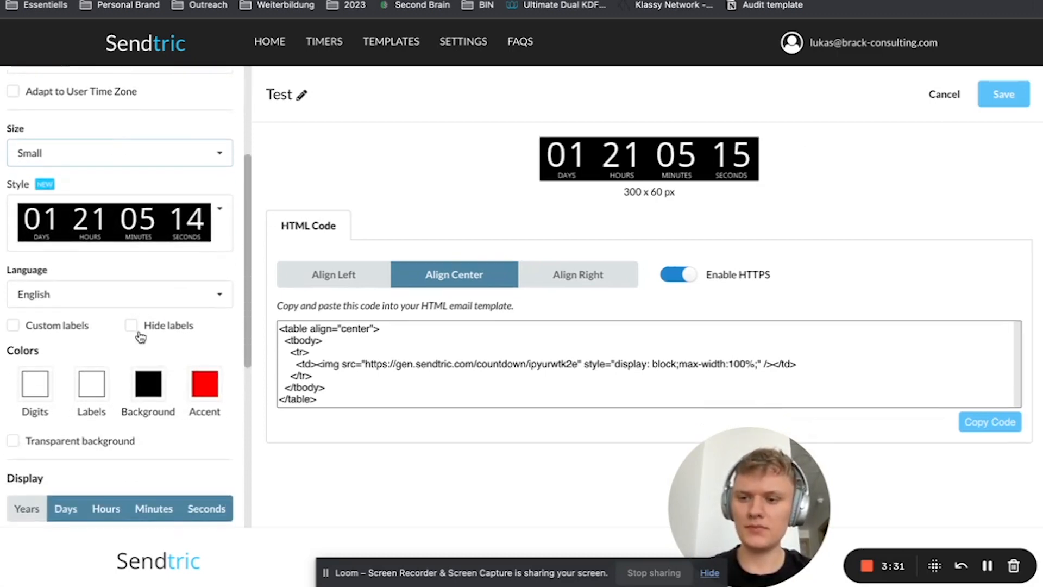
pyautogui.click(142, 324)
pyautogui.click(143, 328)
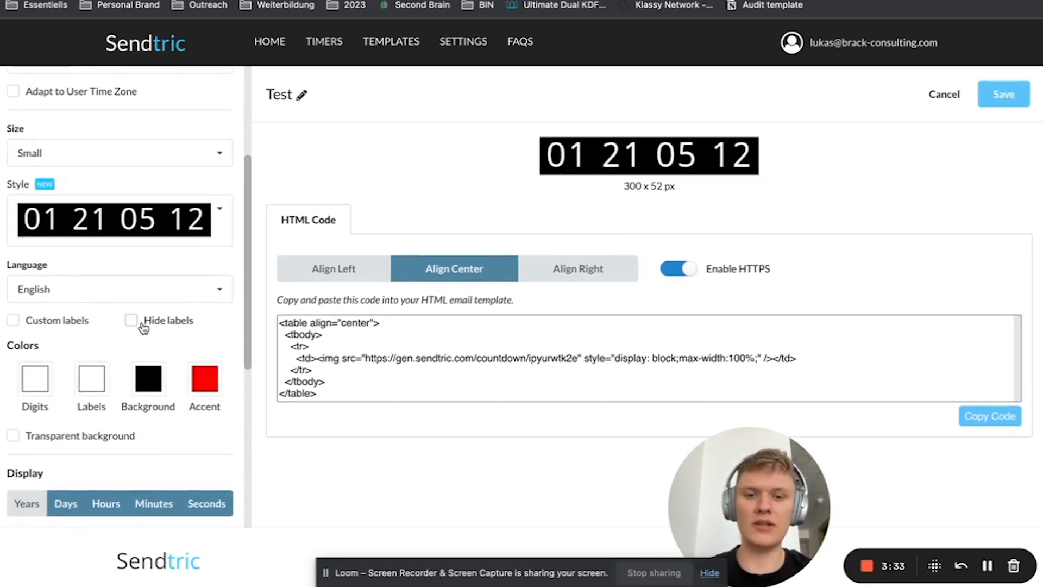
pyautogui.click(26, 327)
pyautogui.click(26, 327)
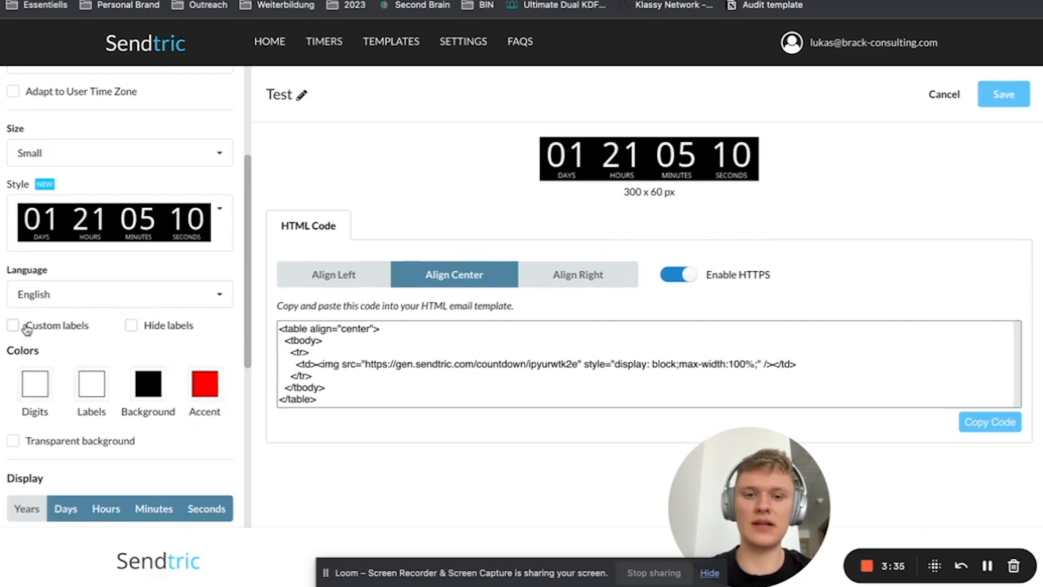
pyautogui.click(26, 328)
pyautogui.click(76, 327)
pyautogui.click(140, 326)
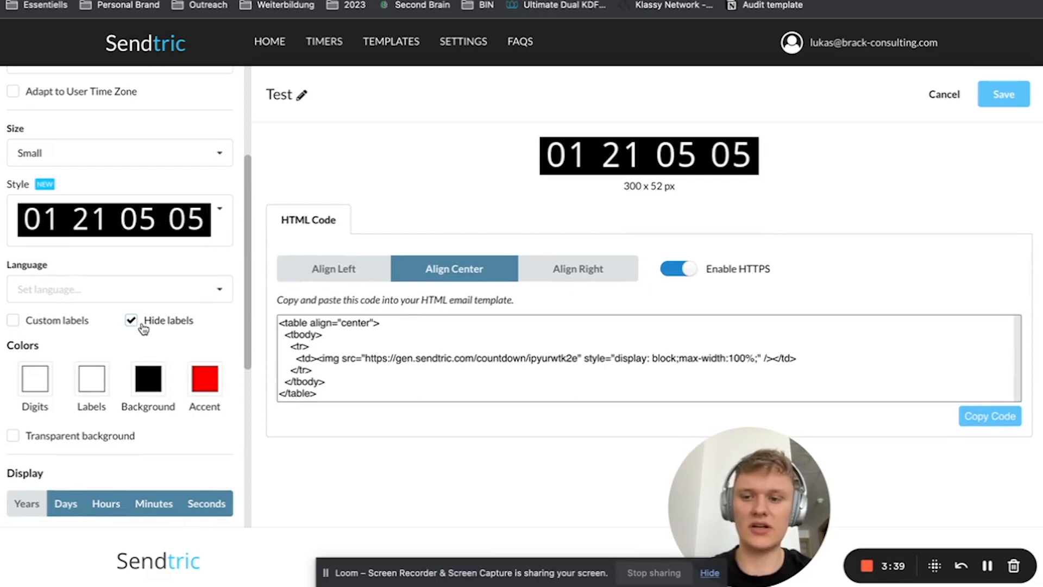
pyautogui.click(132, 320)
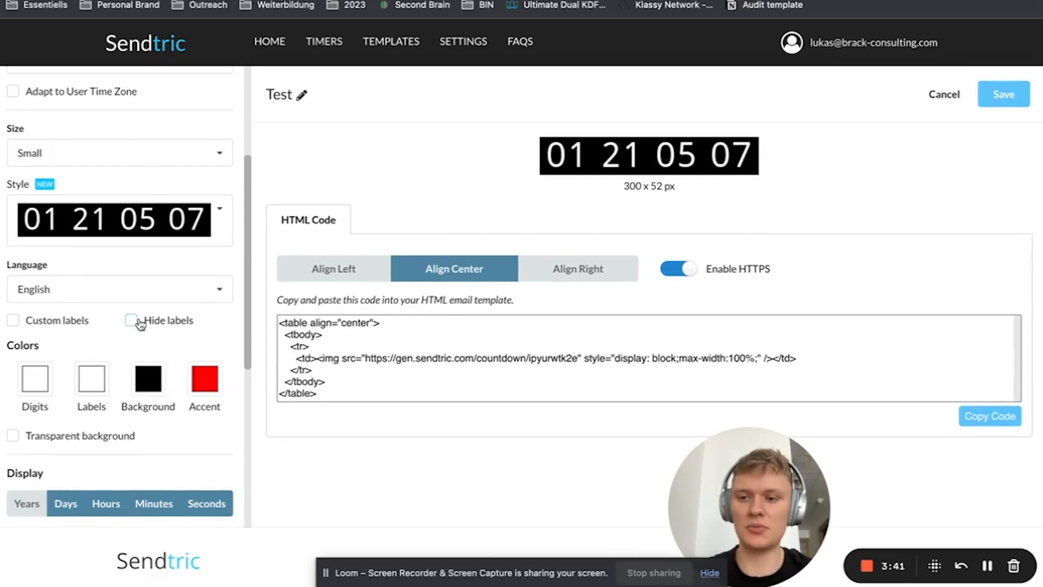
# Try the countdown display without the Days unit and restore Days
pyautogui.scroll(-3, 139, 320)
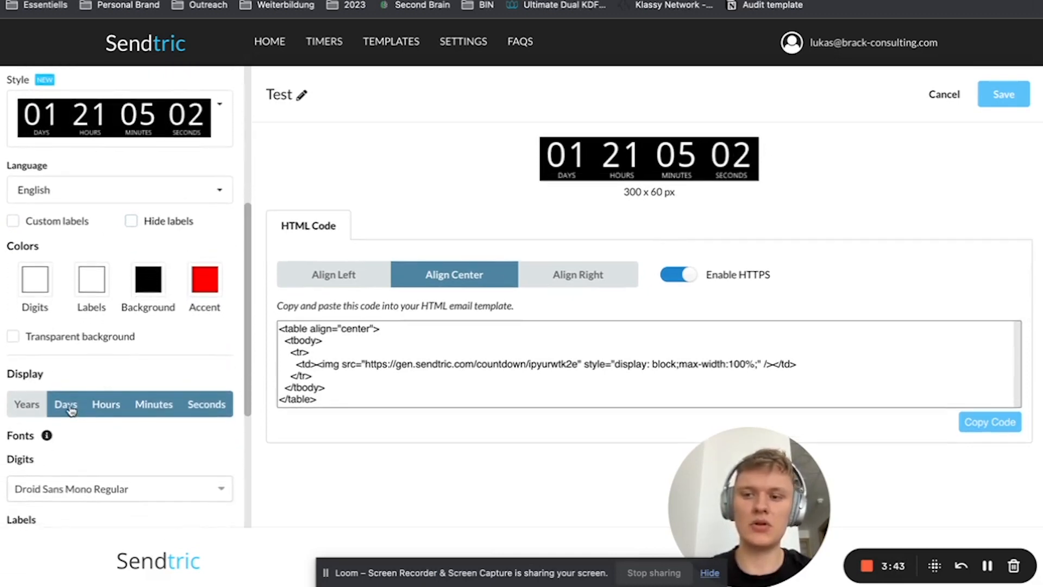
pyautogui.click(66, 405)
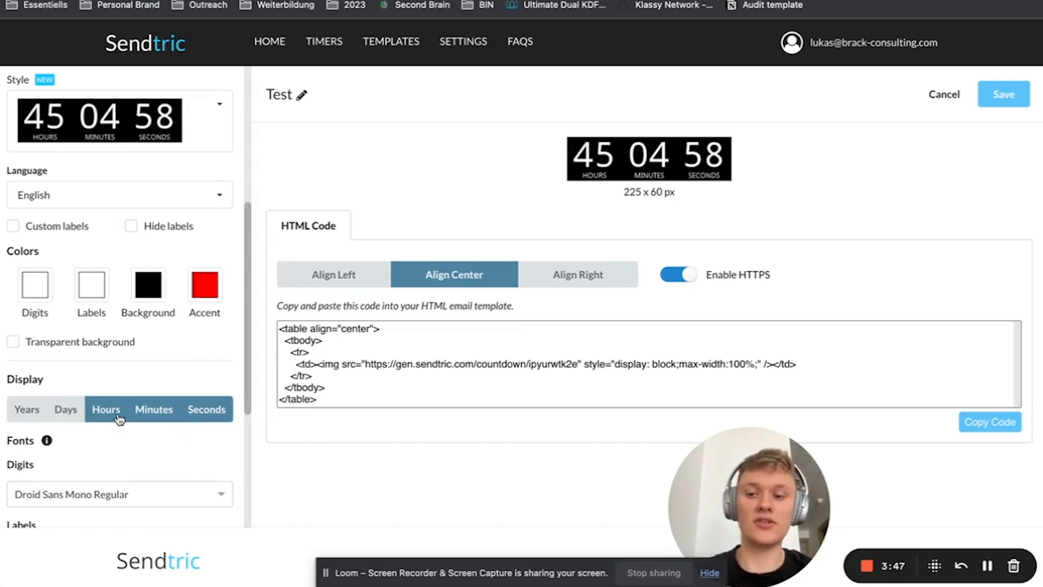
pyautogui.click(65, 409)
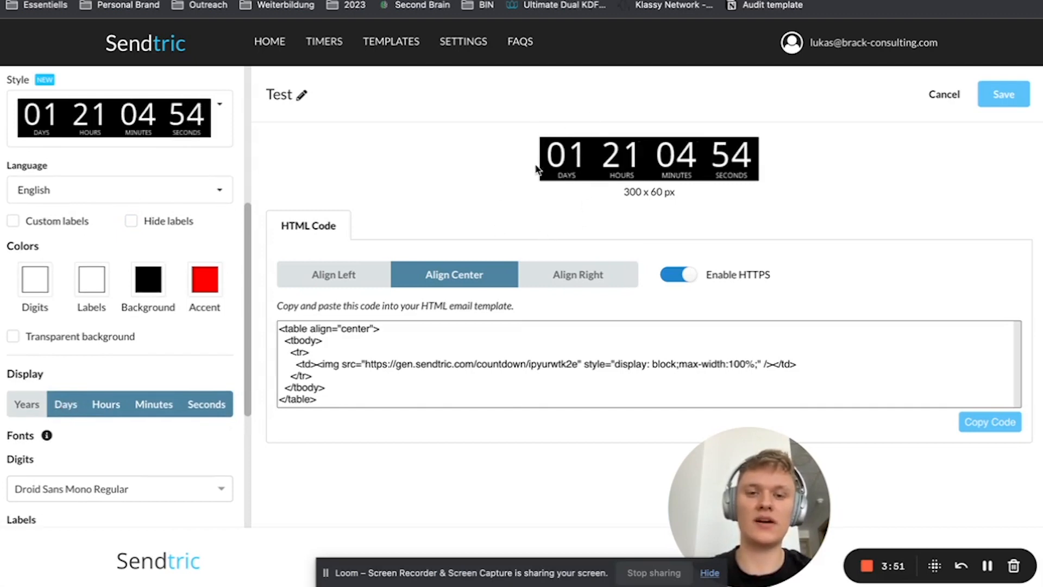
# Set the countdown to display only Hours, Minutes and Seconds, with the Days unit turned off
pyautogui.click(106, 403)
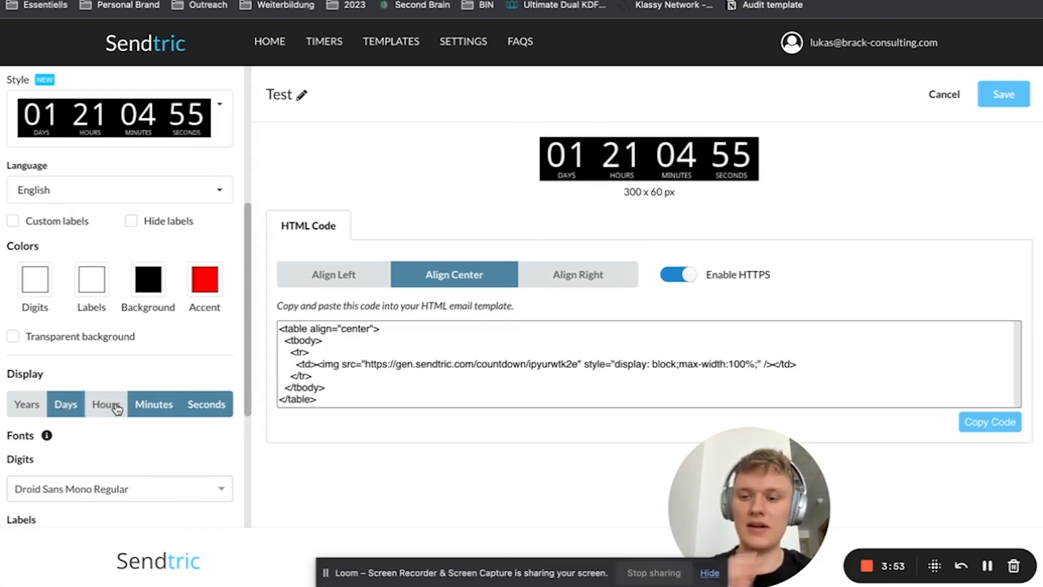
pyautogui.click(65, 404)
pyautogui.click(114, 412)
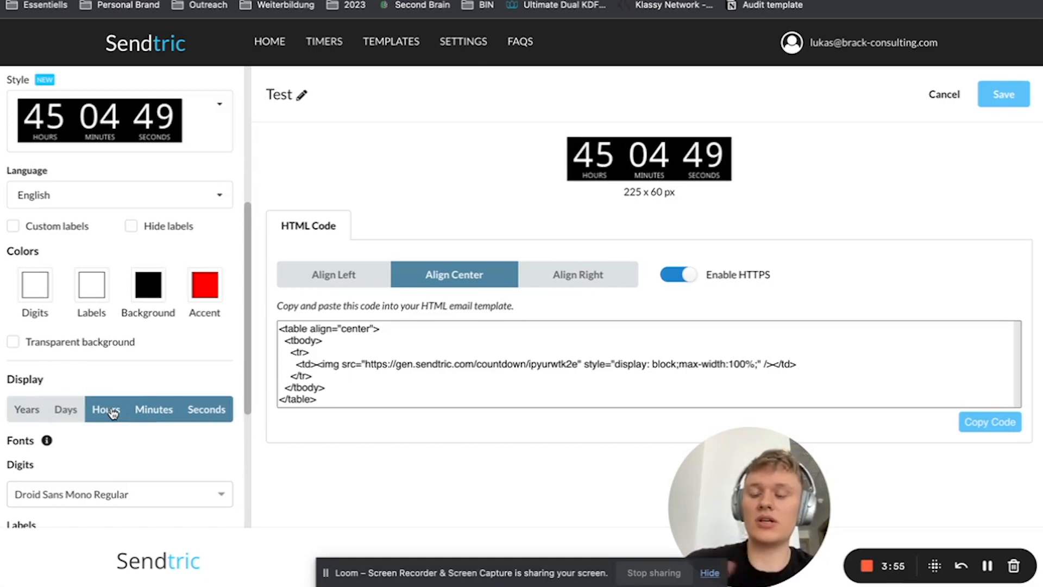
# Review the timer's size, style, colour, font, image and compatibility settings
pyautogui.scroll(2, 111, 410)
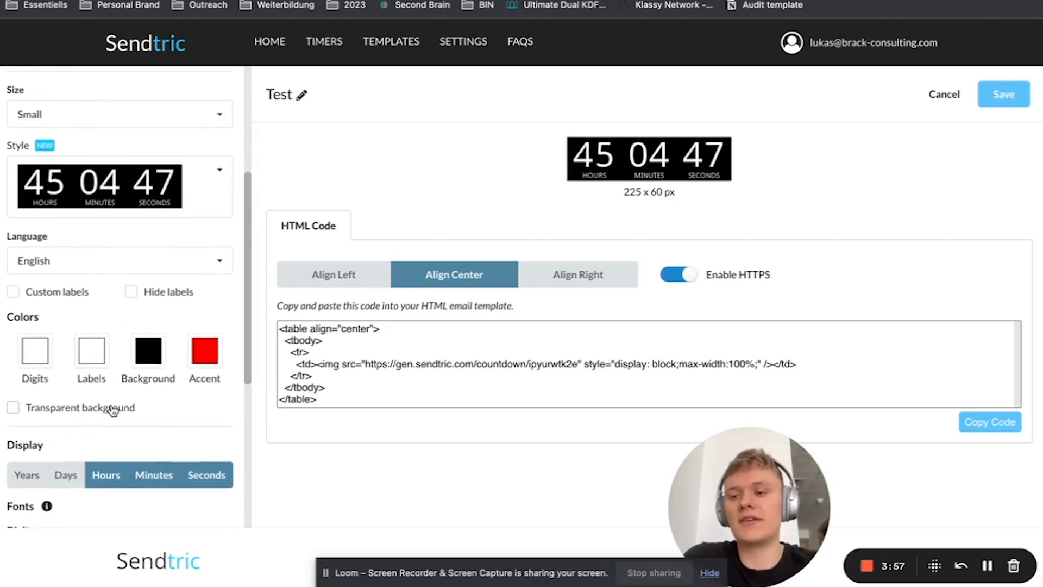
pyautogui.scroll(2, 112, 409)
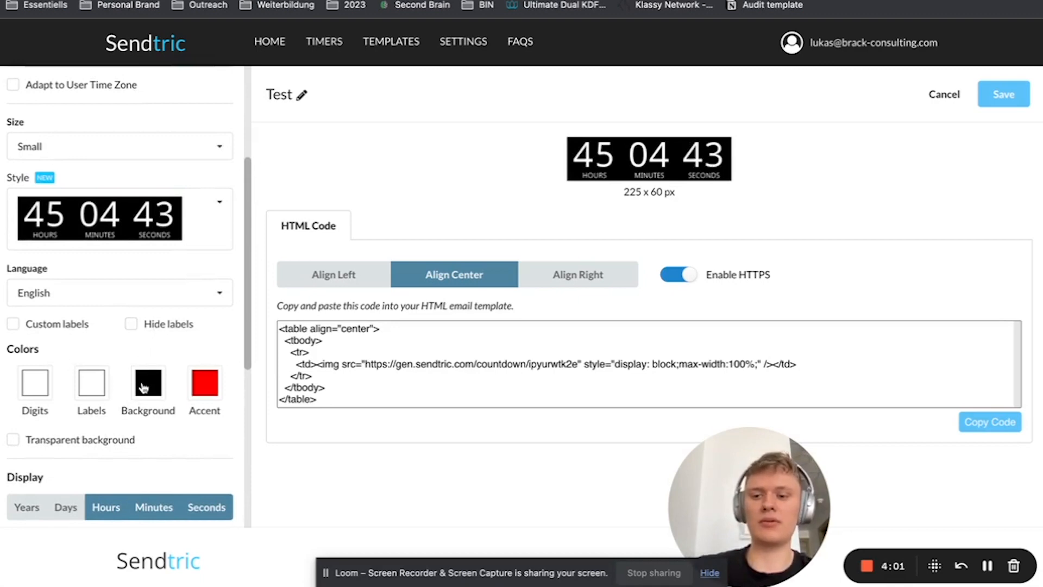
pyautogui.scroll(-1, 98, 402)
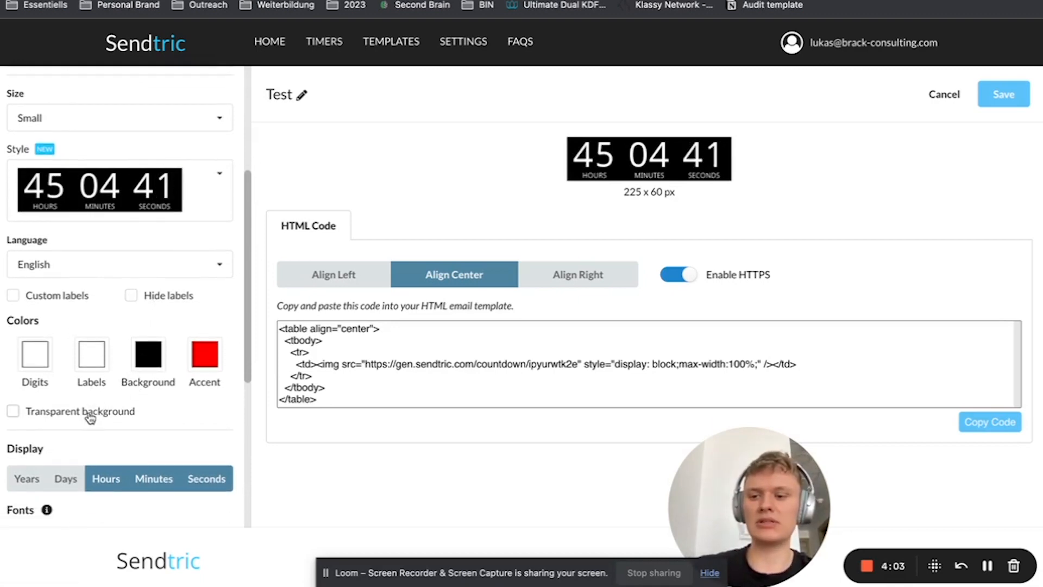
pyautogui.scroll(-5, 92, 418)
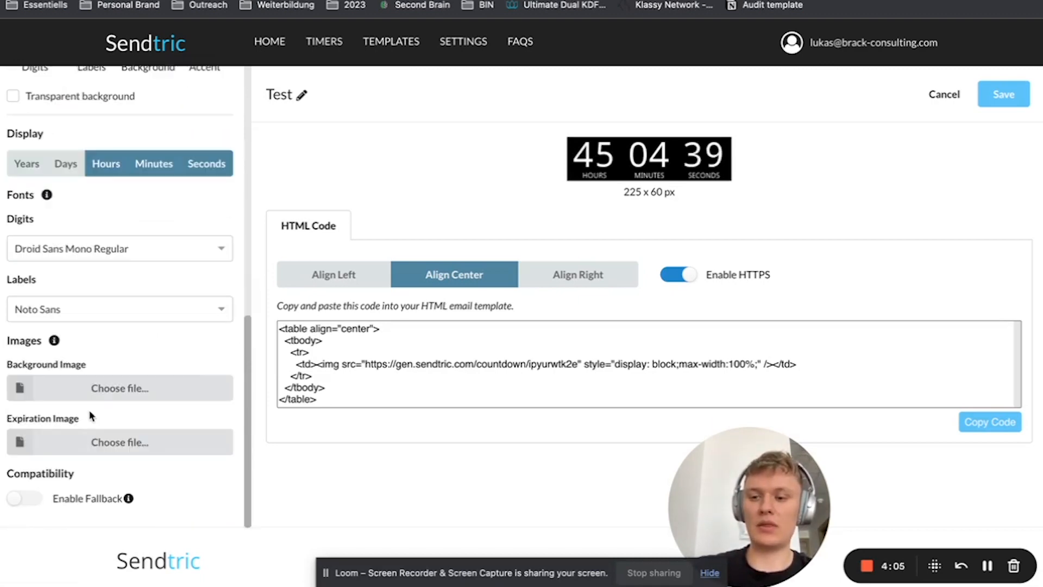
pyautogui.scroll(5, 91, 417)
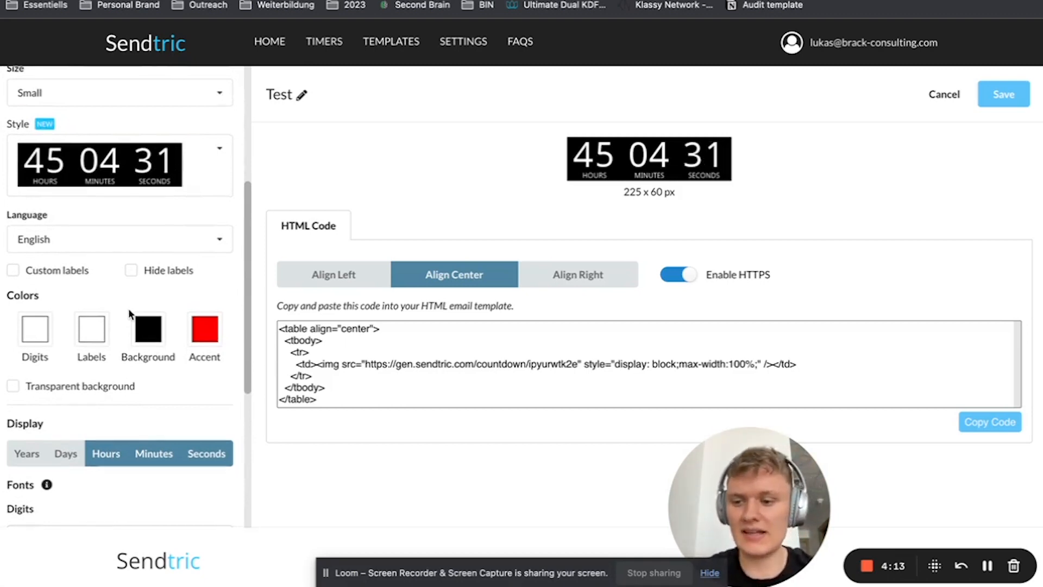
pyautogui.scroll(-5, 128, 308)
pyautogui.scroll(-3, 131, 315)
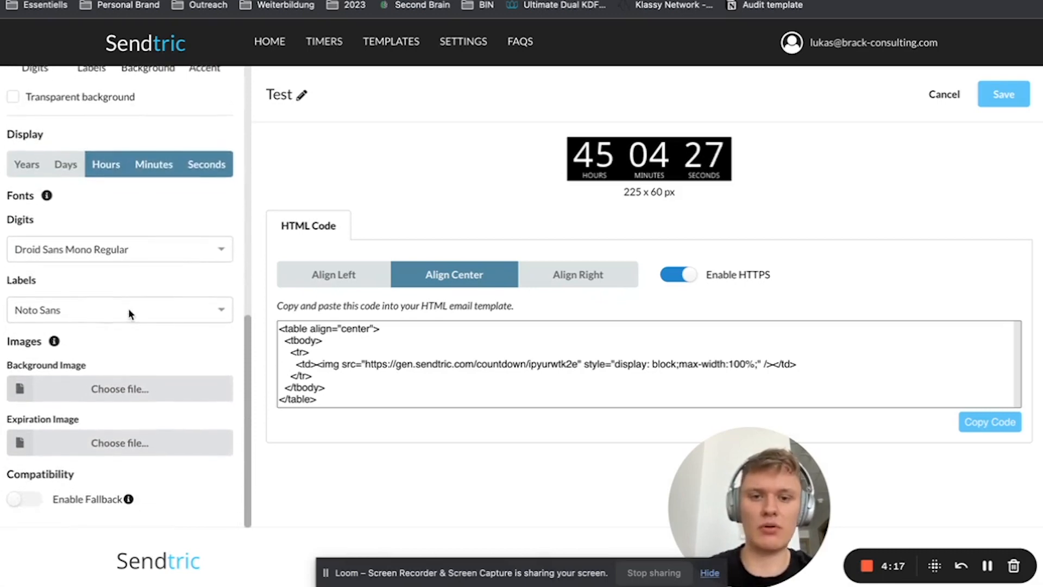
pyautogui.scroll(1, 128, 308)
pyautogui.scroll(-1, 129, 310)
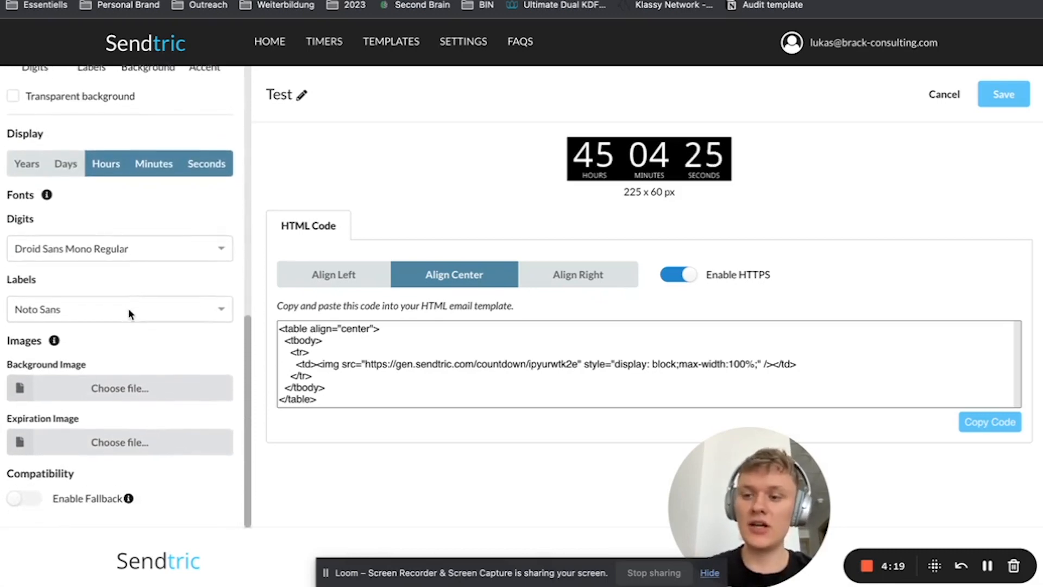
pyautogui.scroll(2, 128, 309)
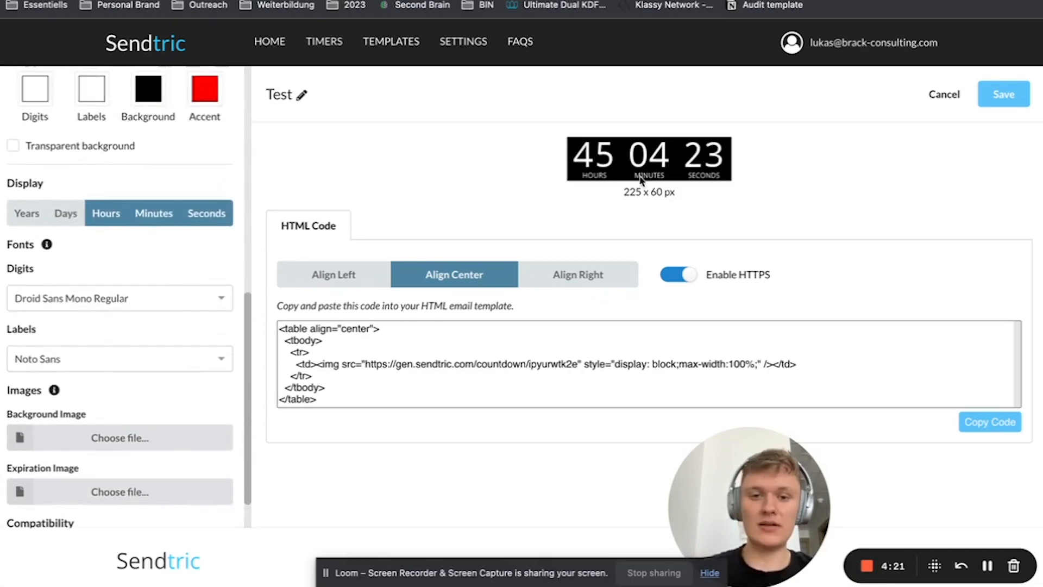
pyautogui.scroll(-3, 135, 358)
pyautogui.scroll(6, 186, 288)
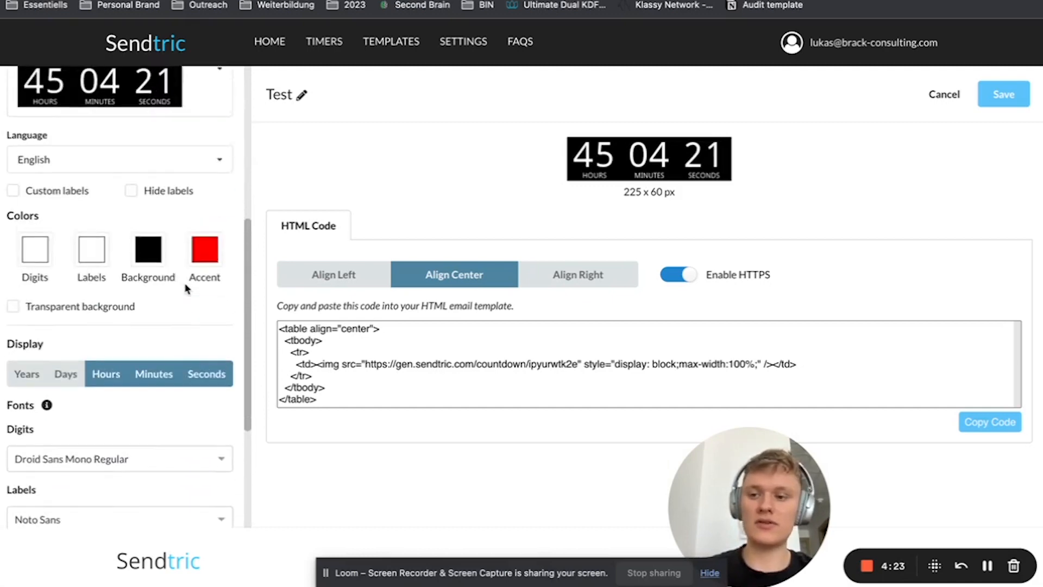
pyautogui.scroll(6, 186, 288)
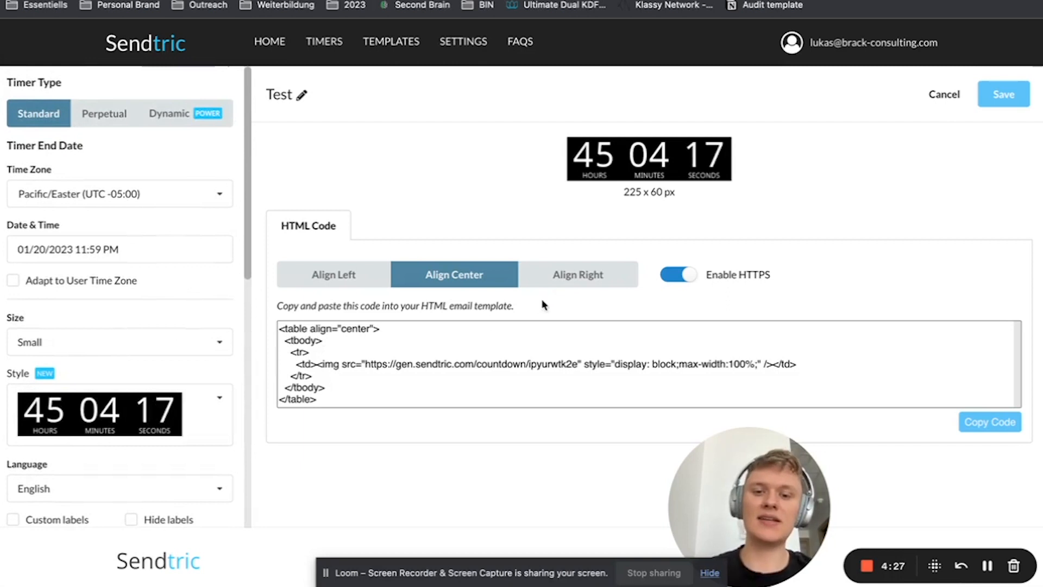
# Try the right and left alignments for the HTML code, set it back to centred, and copy the whole code
pyautogui.click(601, 273)
pyautogui.click(454, 275)
pyautogui.click(360, 280)
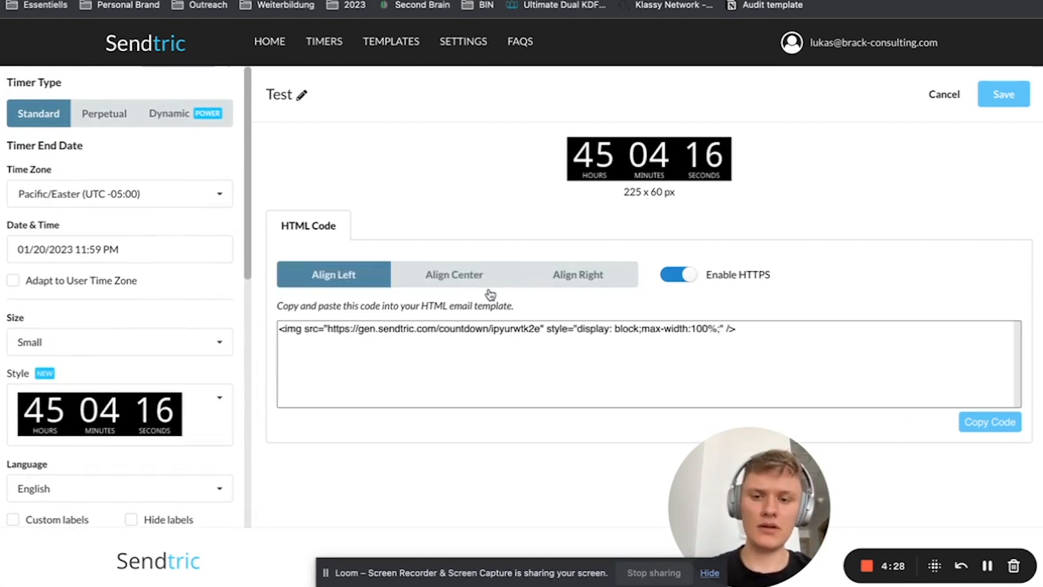
pyautogui.click(454, 275)
pyautogui.moveTo(326, 399); pyautogui.dragTo(270, 285)
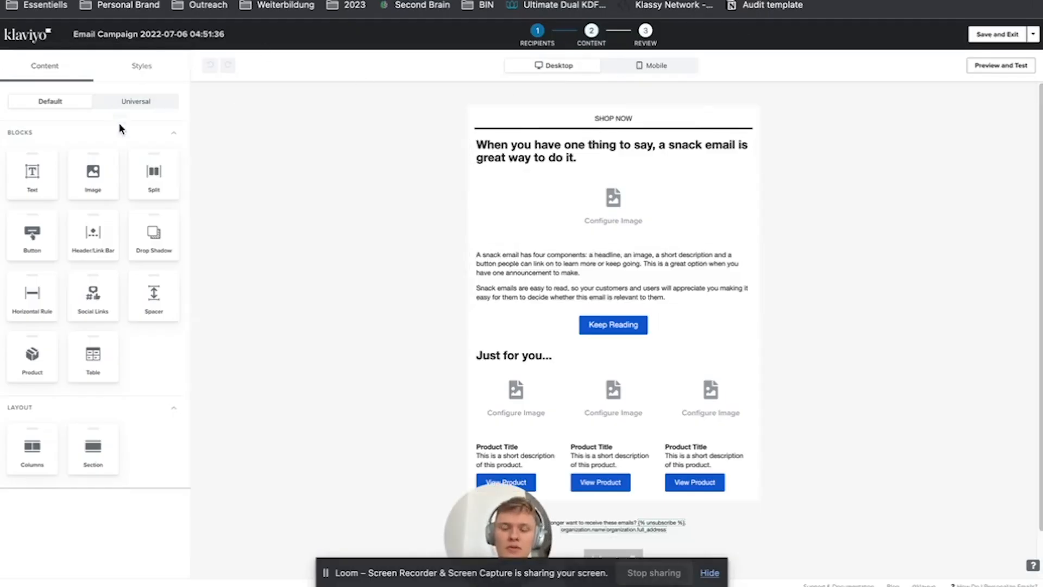
# In the Klaviyo email campaign, insert a text block above the headline and clear its placeholder text
pyautogui.click(622, 155)
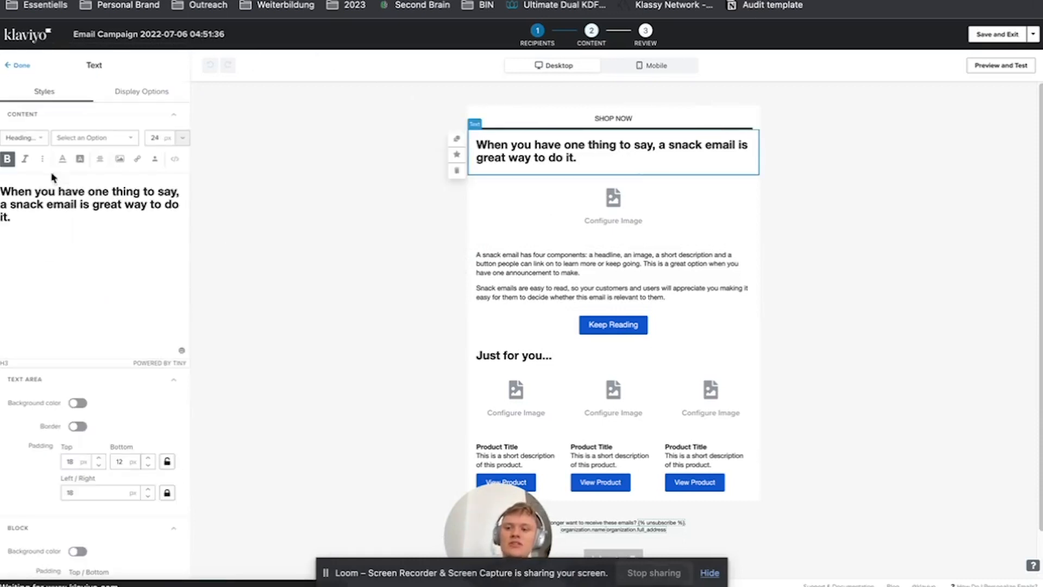
pyautogui.click(21, 65)
pyautogui.moveTo(32, 173); pyautogui.dragTo(595, 147)
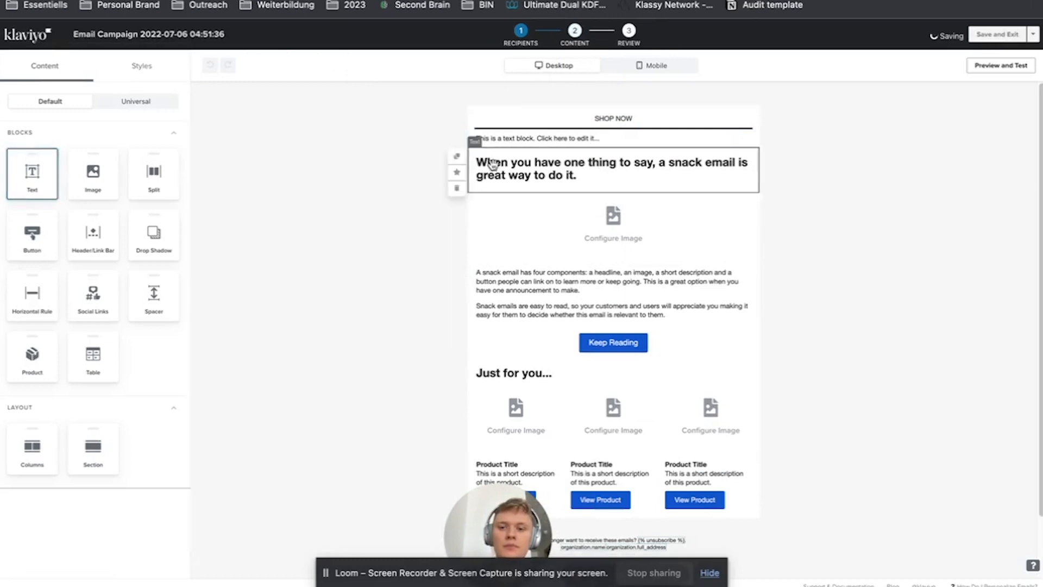
pyautogui.tripleClick(139, 184)
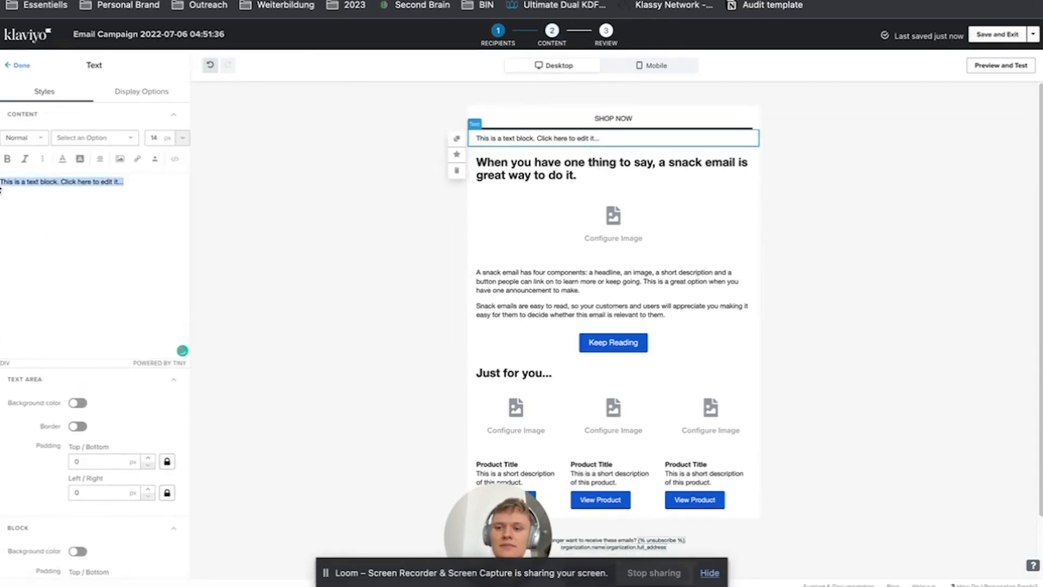
pyautogui.press('BackSpace')
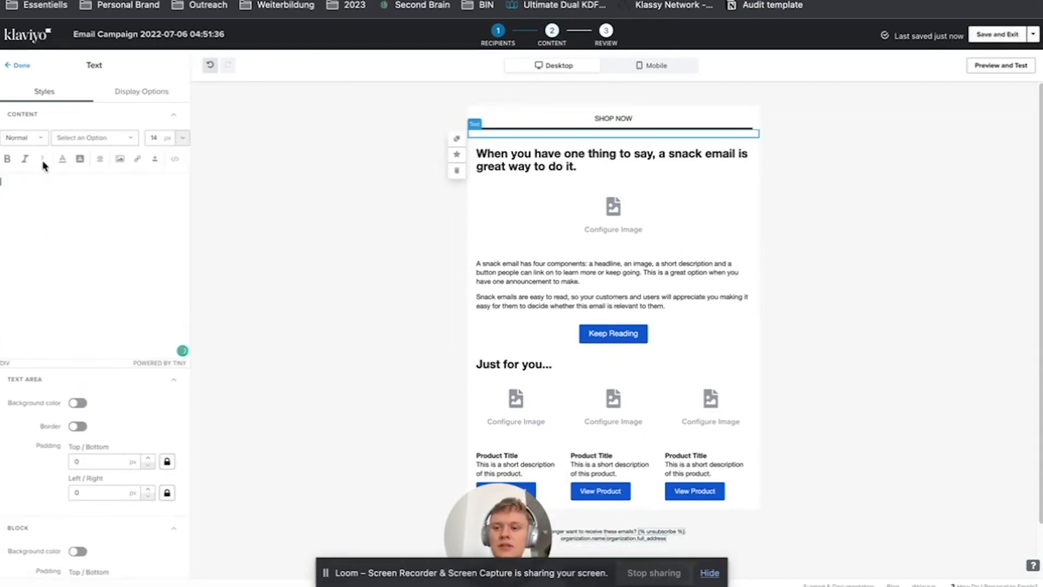
# Paste the countdown timer's HTML into the new text block's source code and return to the visual view
pyautogui.click(176, 162)
pyautogui.write('<table align="center">   <tbody>     <tr>       <td><img src="https://gen.sendtric.com/countdown/ipyurwtk2e" style="display:block;max-width:100%;" /></td>     </tr>   </tbody> </table>')
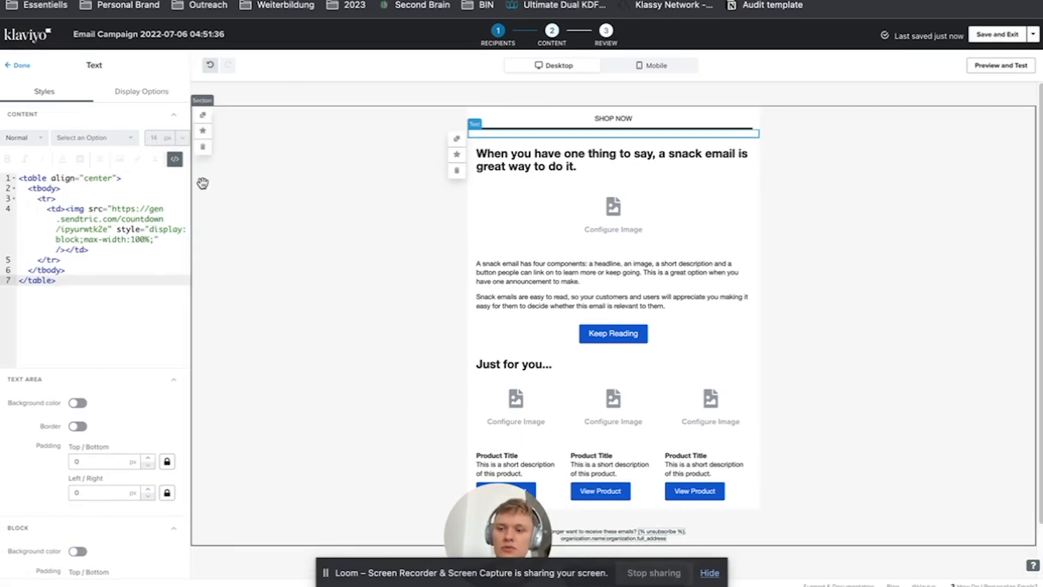
pyautogui.click(175, 162)
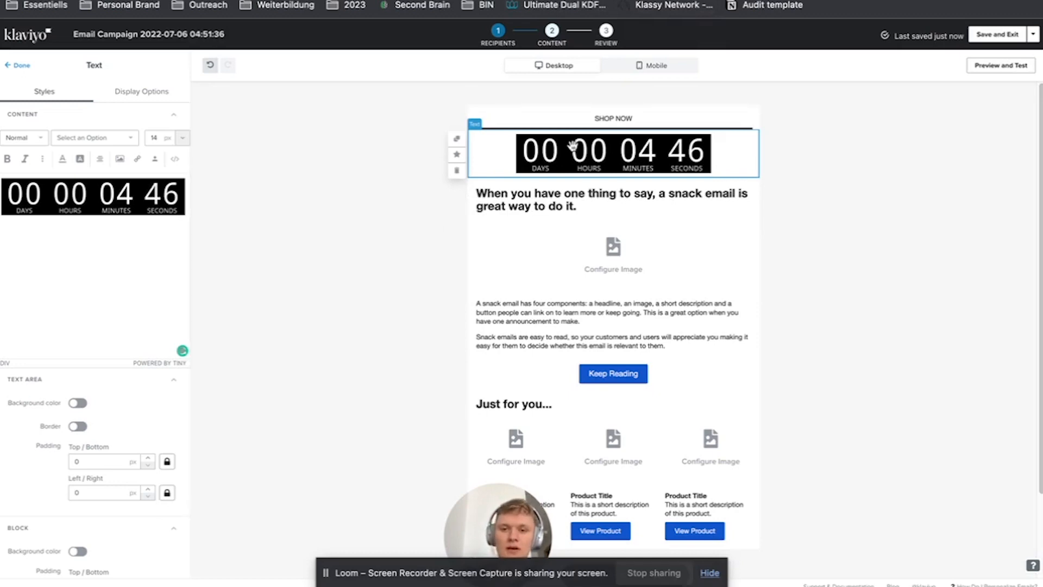
# Give the timer block's text area and block a #000000 background and enable full width on mobile
pyautogui.scroll(-3, 103, 413)
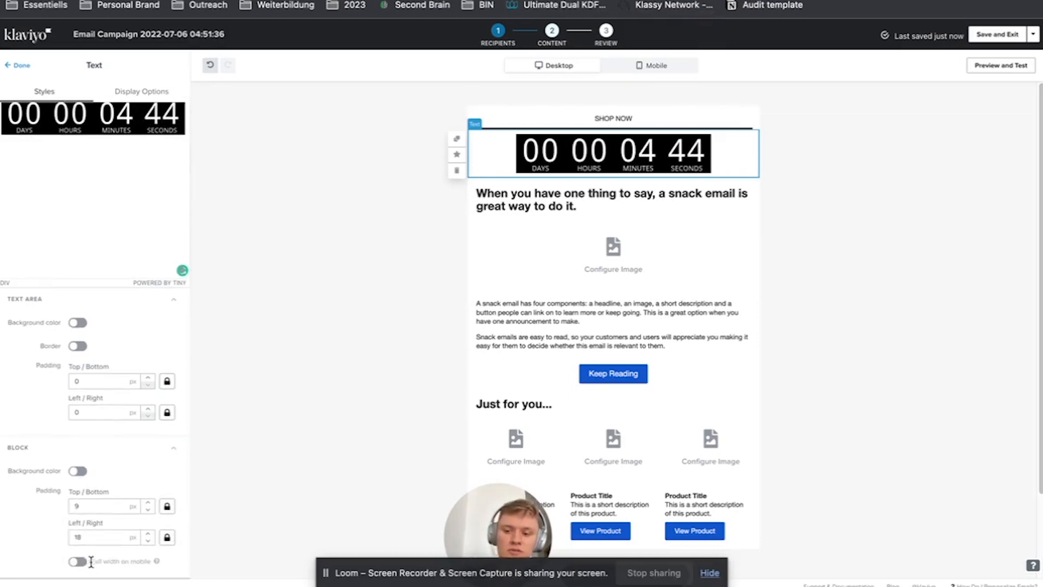
pyautogui.click(76, 325)
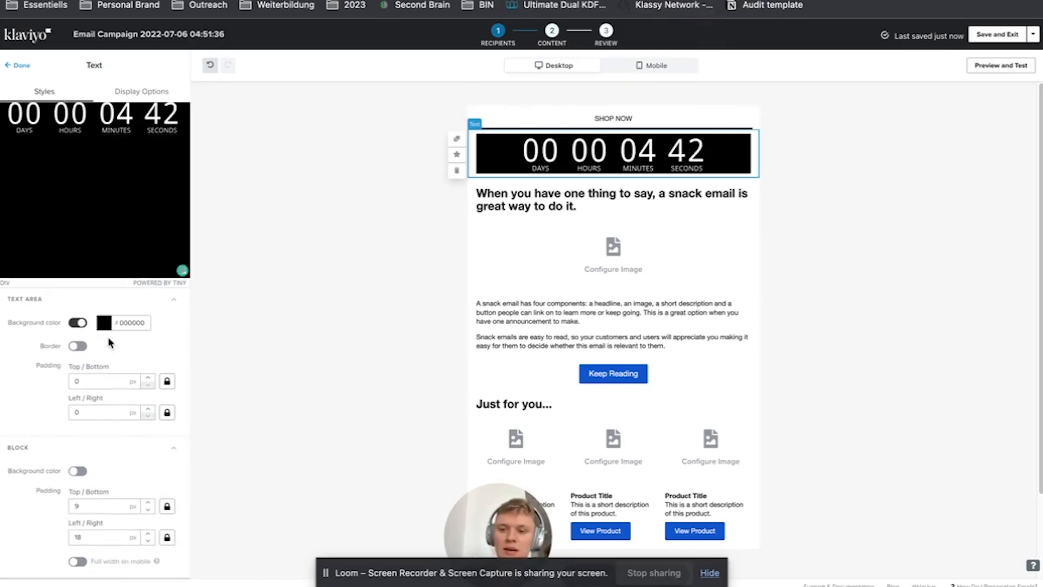
pyautogui.click(80, 564)
pyautogui.click(77, 470)
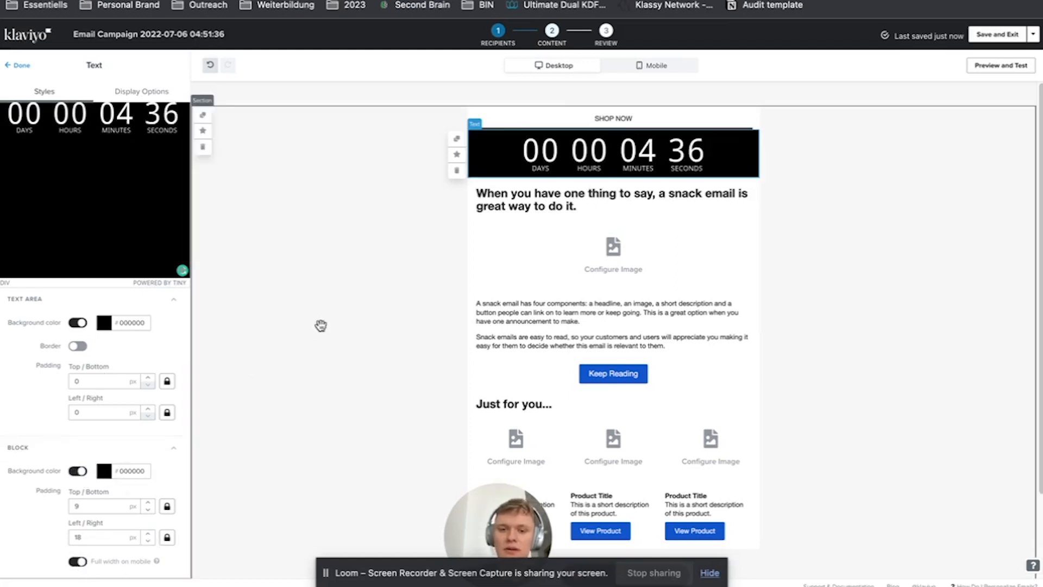
pyautogui.click(402, 283)
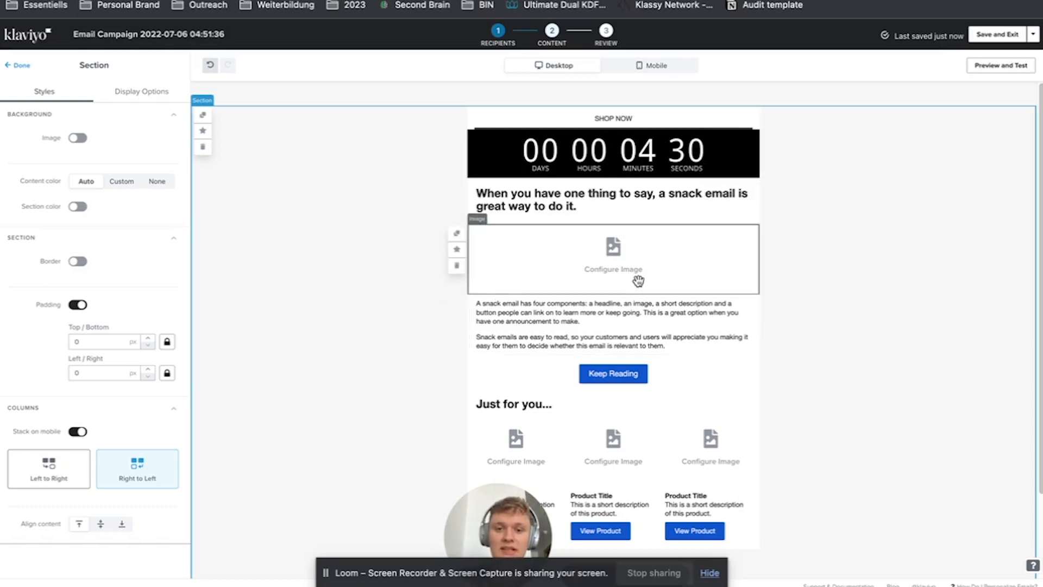
pyautogui.click(652, 171)
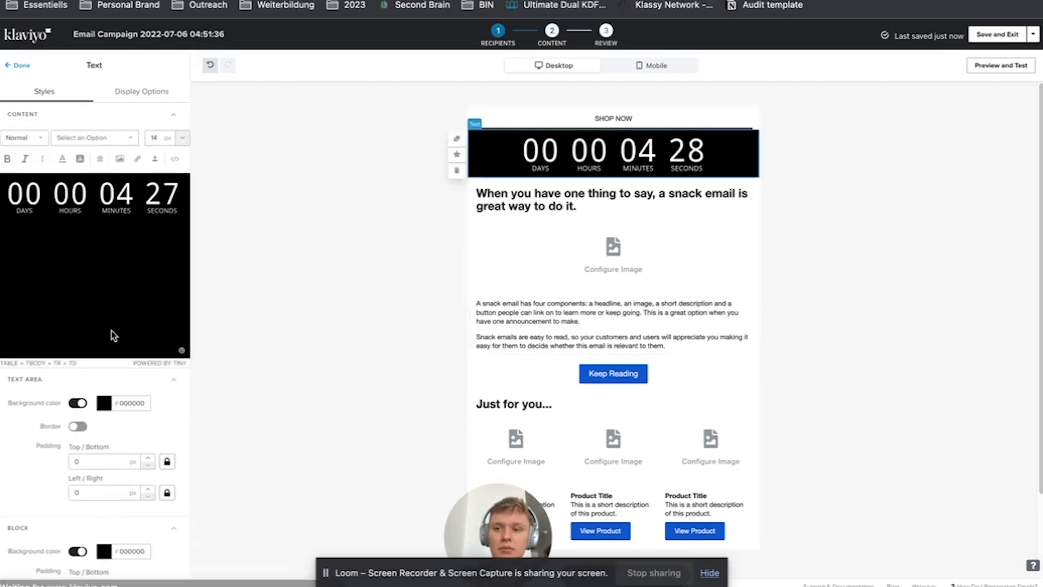
# Switch back to Sendtric, set the timer's end date to 01/21/2023 and save it
pyautogui.click(261, 1)
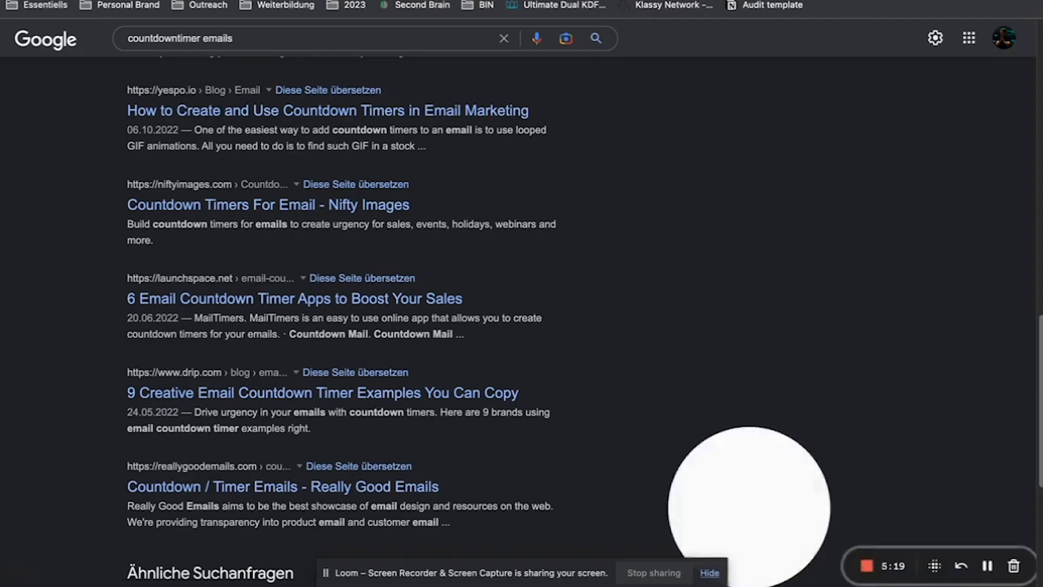
pyautogui.click(282, 1)
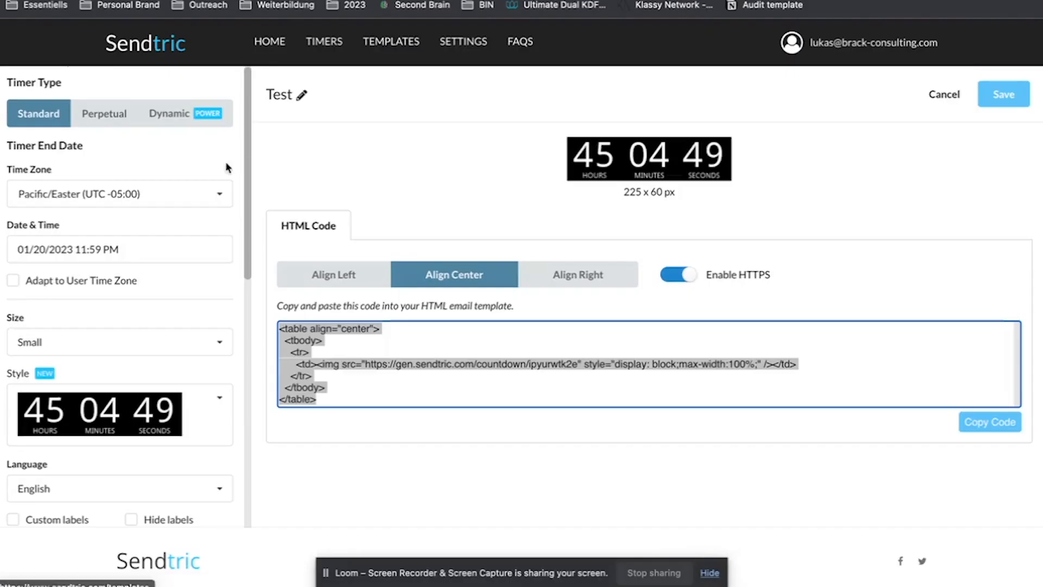
pyautogui.click(133, 251)
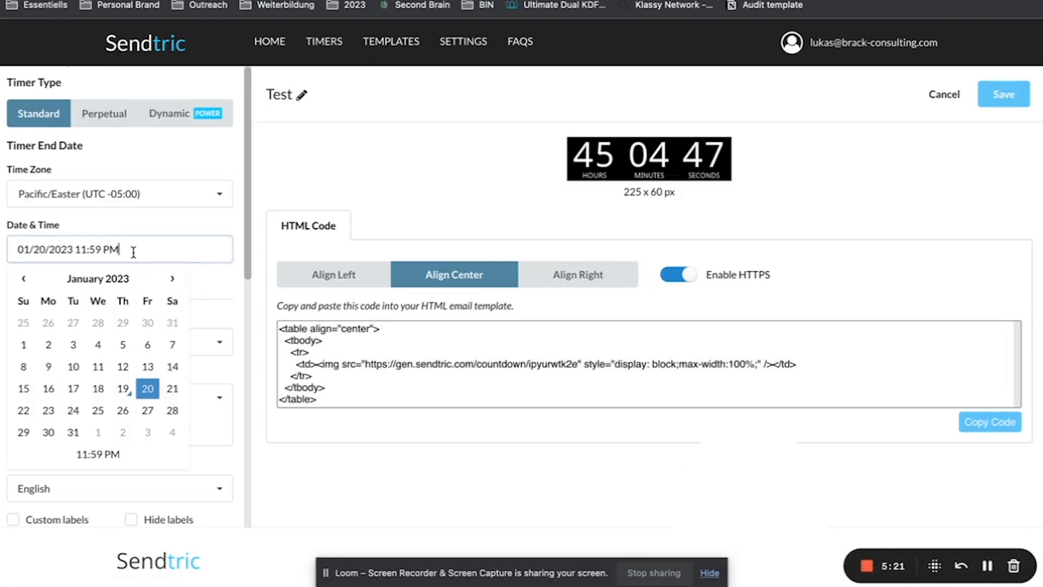
pyautogui.click(169, 392)
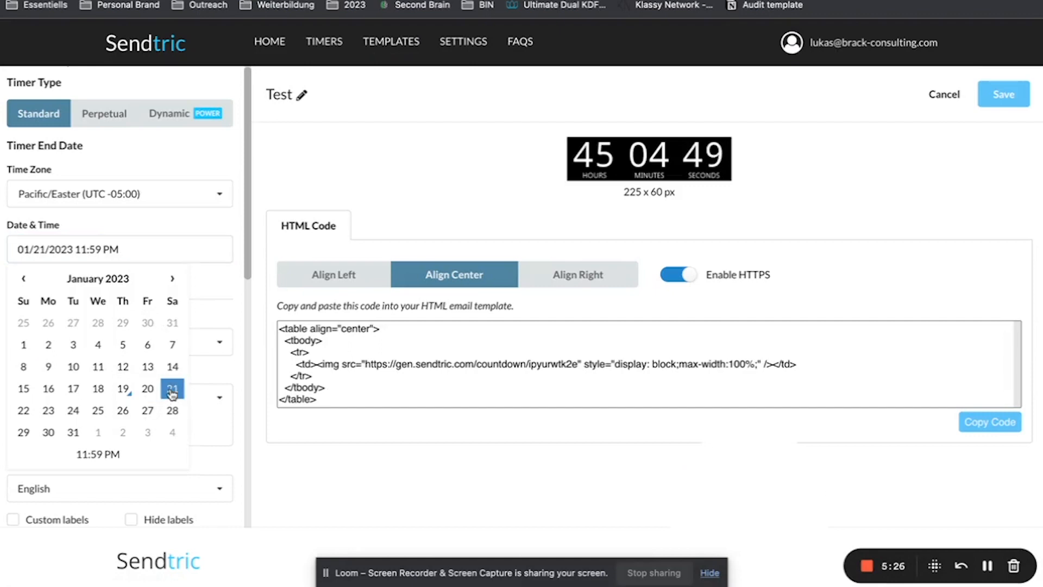
pyautogui.click(234, 236)
pyautogui.scroll(-3, 223, 295)
pyautogui.scroll(3, 224, 295)
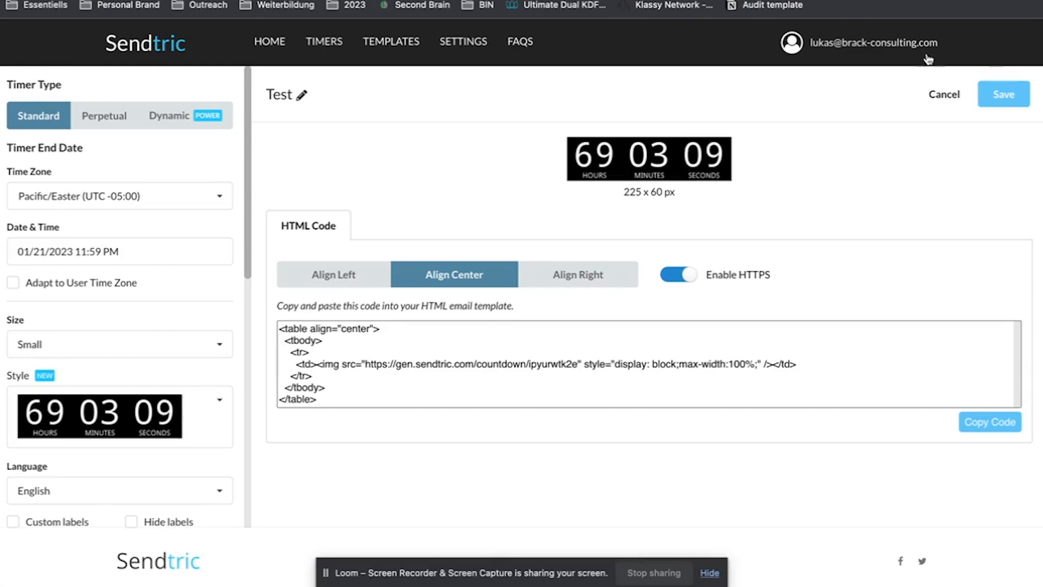
pyautogui.click(1004, 94)
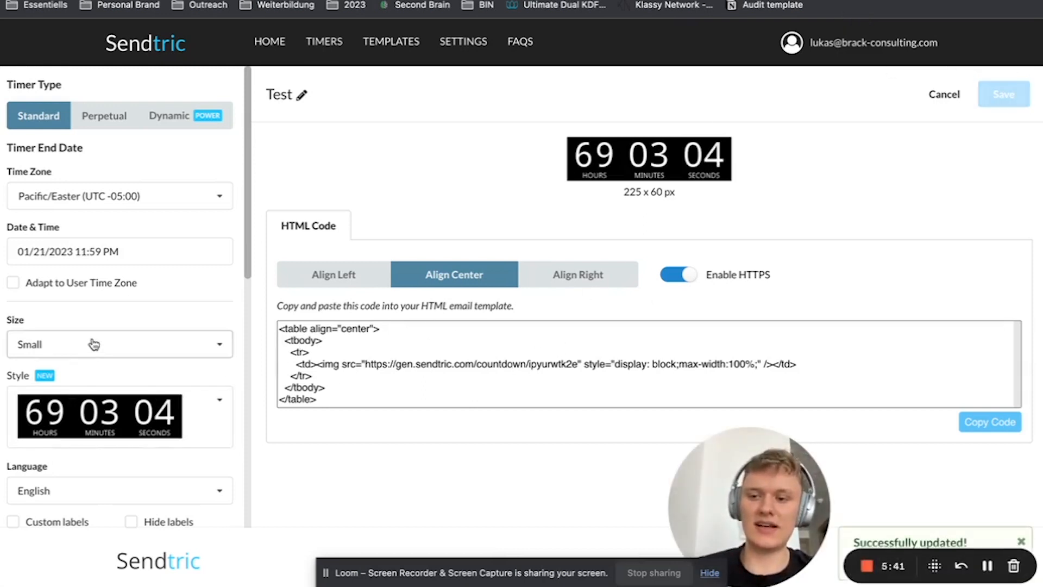
# Set the Sendtric timer's end date to 01/24/2023 and save the timer
pyautogui.click(117, 255)
pyautogui.click(73, 412)
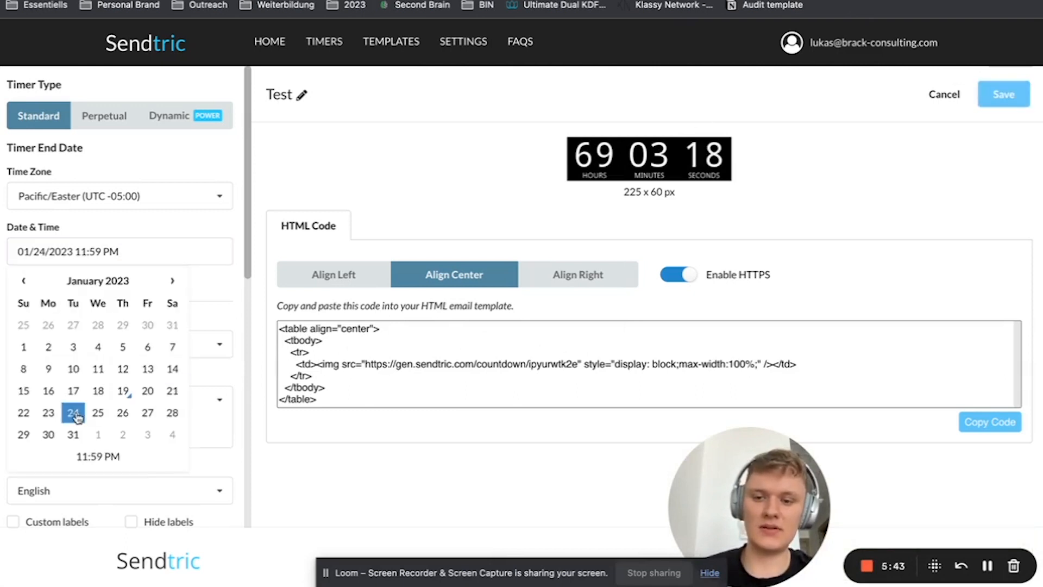
pyautogui.click(828, 175)
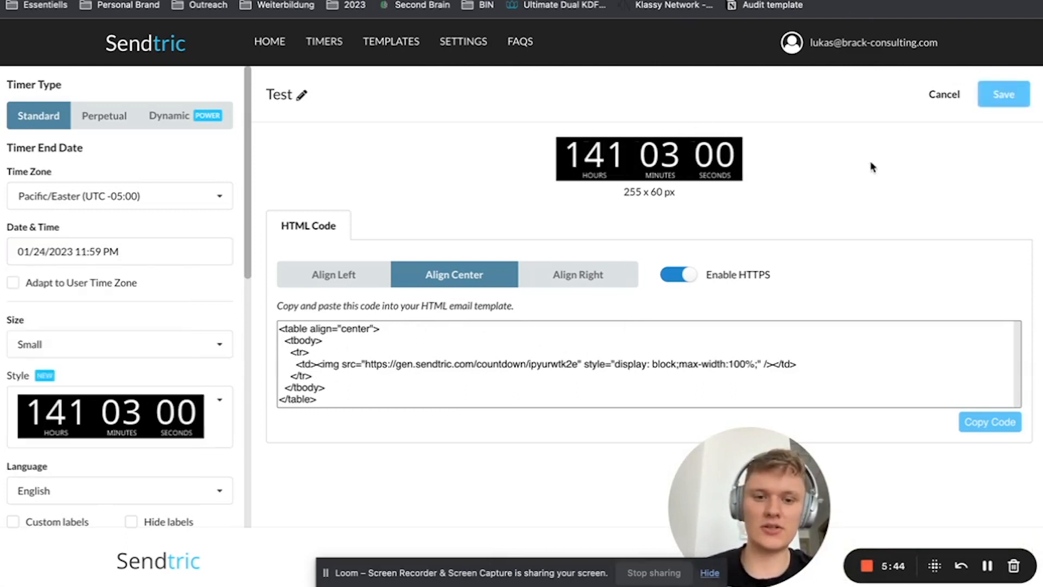
pyautogui.click(1005, 91)
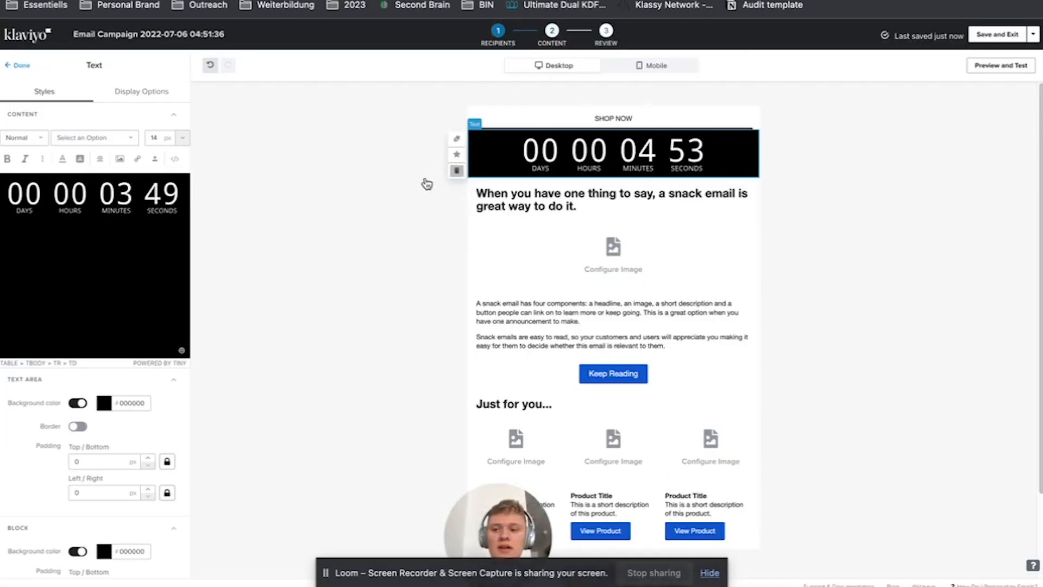
# Check the updated timer in Klaviyo by reloading the block through its source view and previewing the email, and return to Sendtric
pyautogui.click(175, 159)
pyautogui.click(175, 159)
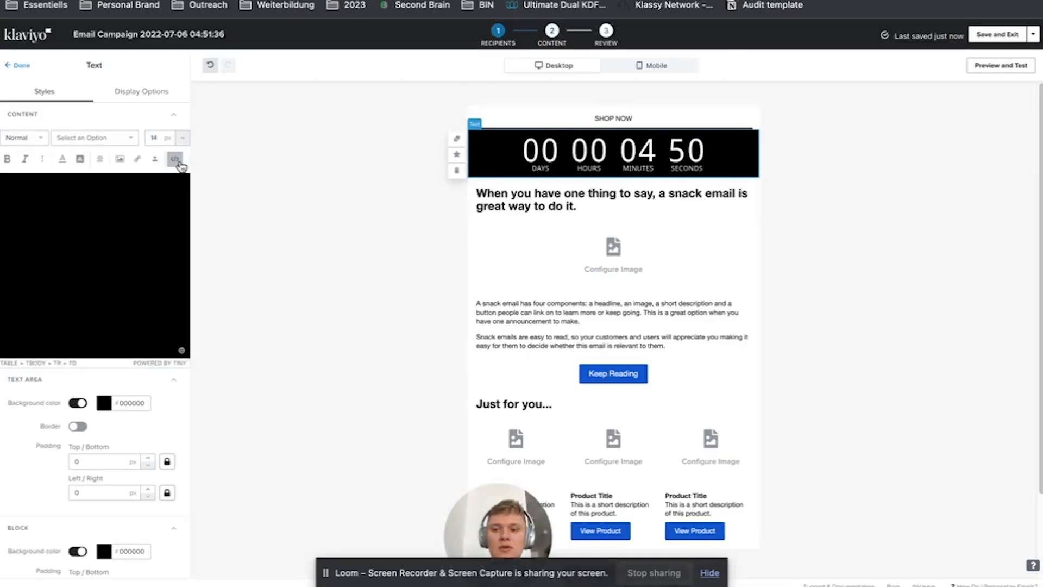
pyautogui.click(1001, 65)
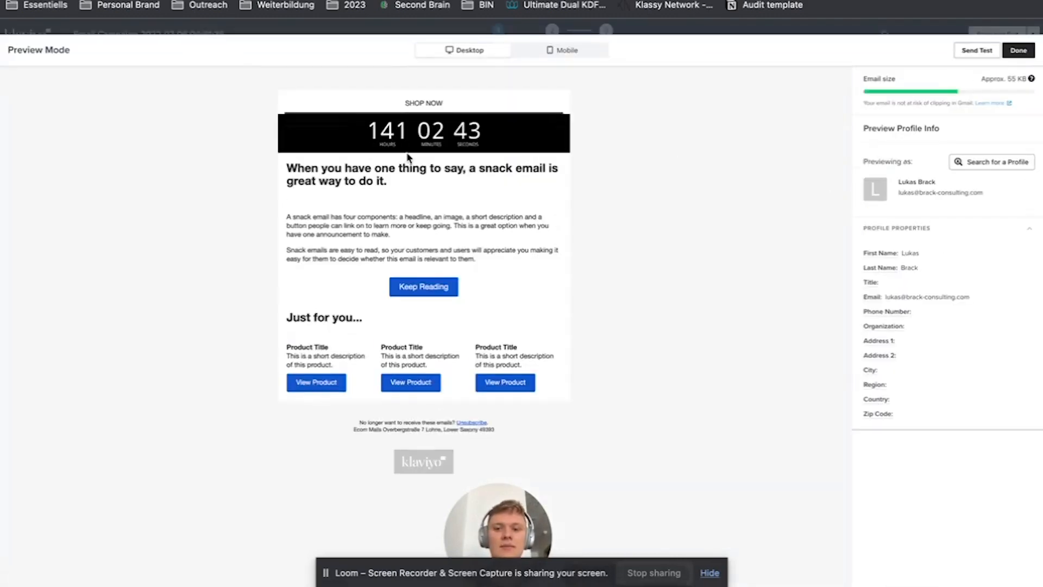
pyautogui.click(1019, 50)
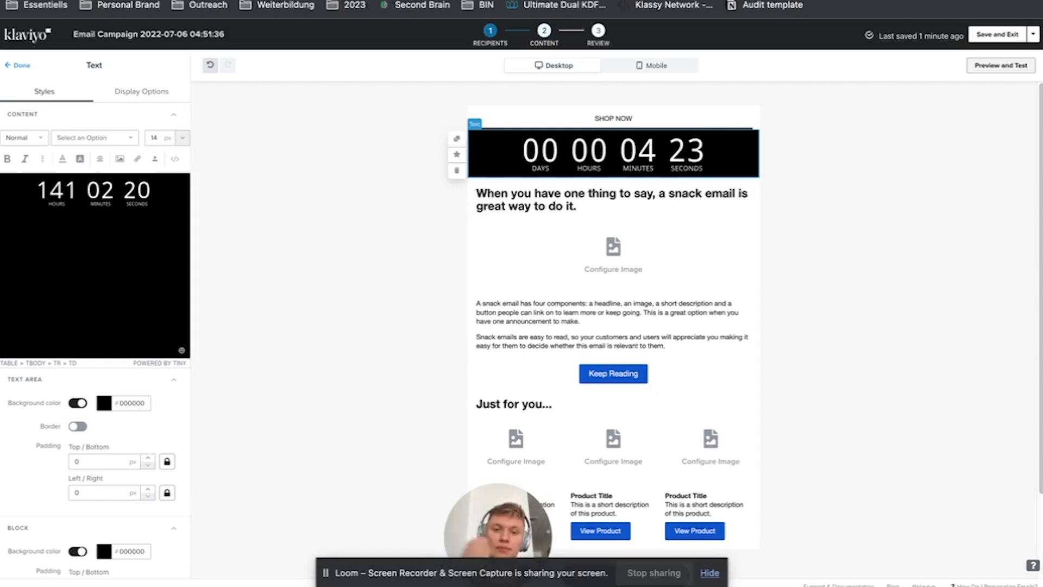
pyautogui.click(565, 0)
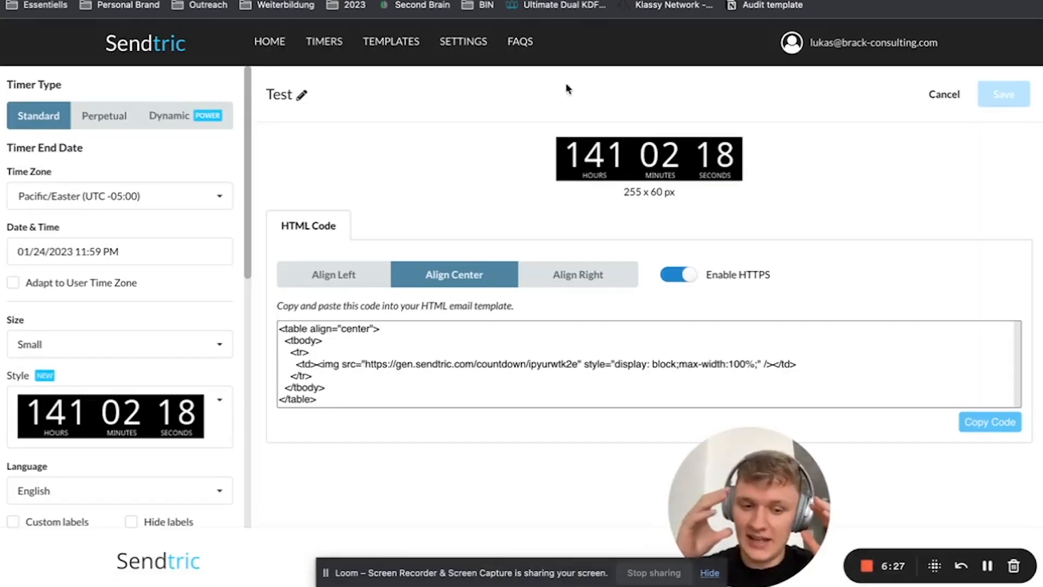